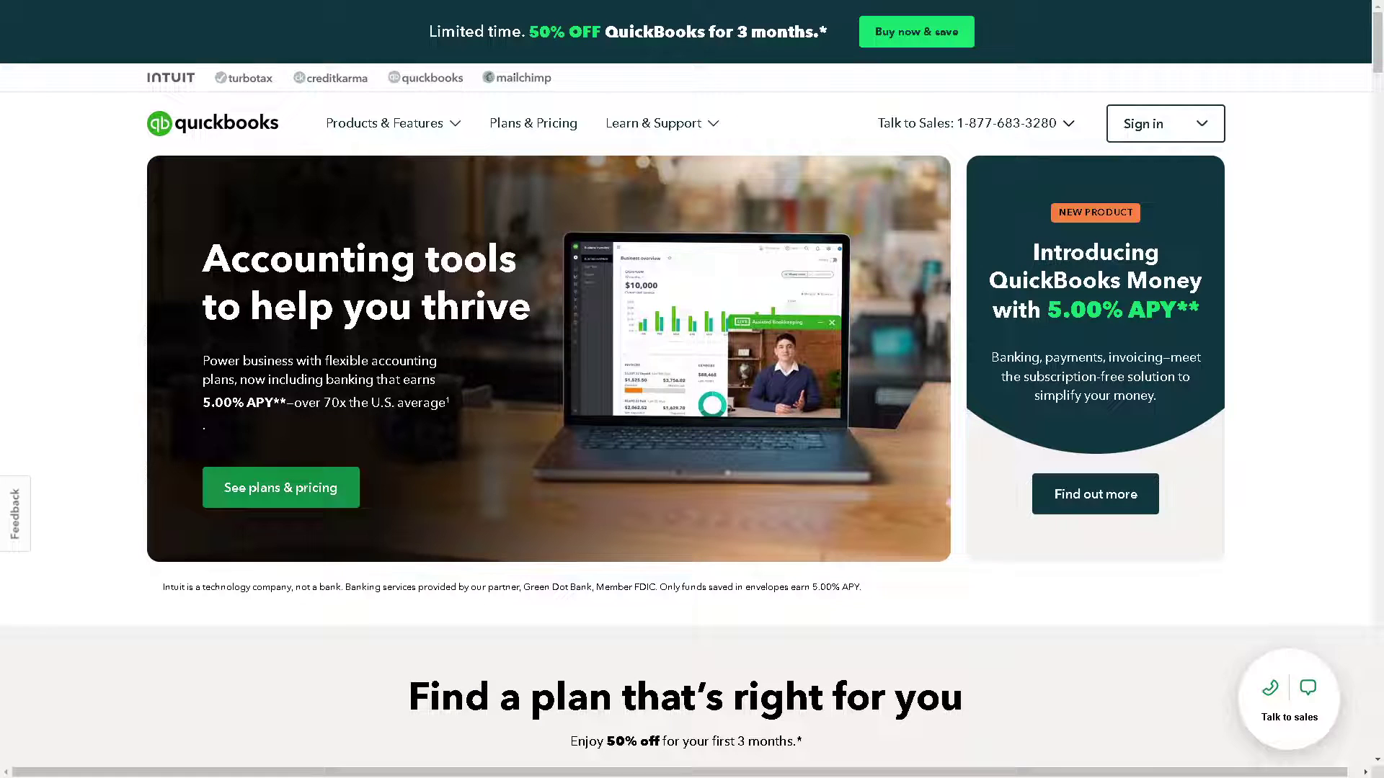
Choose the QuickBooks Simple Start plan and add Payroll Core to it.
left_click(1154, 126)
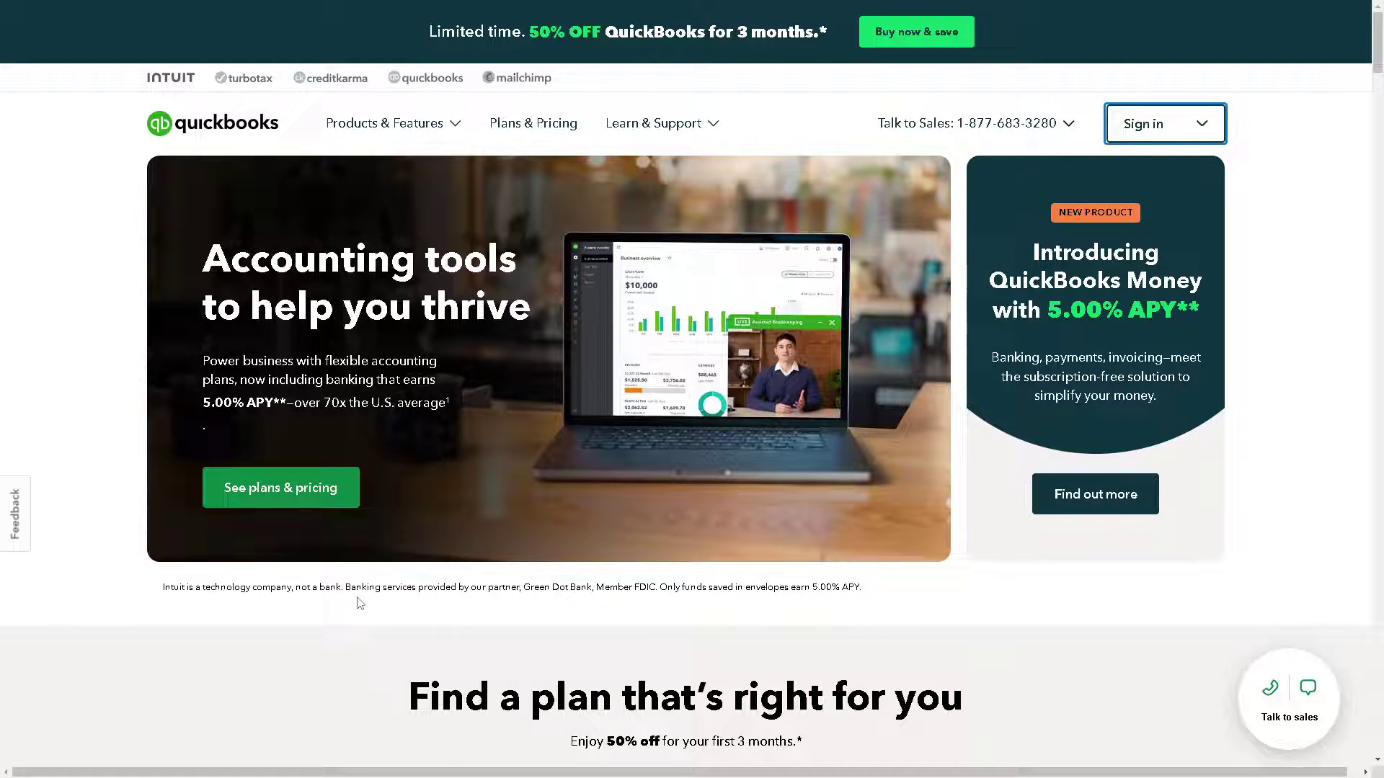
scroll(361, 606, "down", 2)
scroll(360, 606, "down", 3)
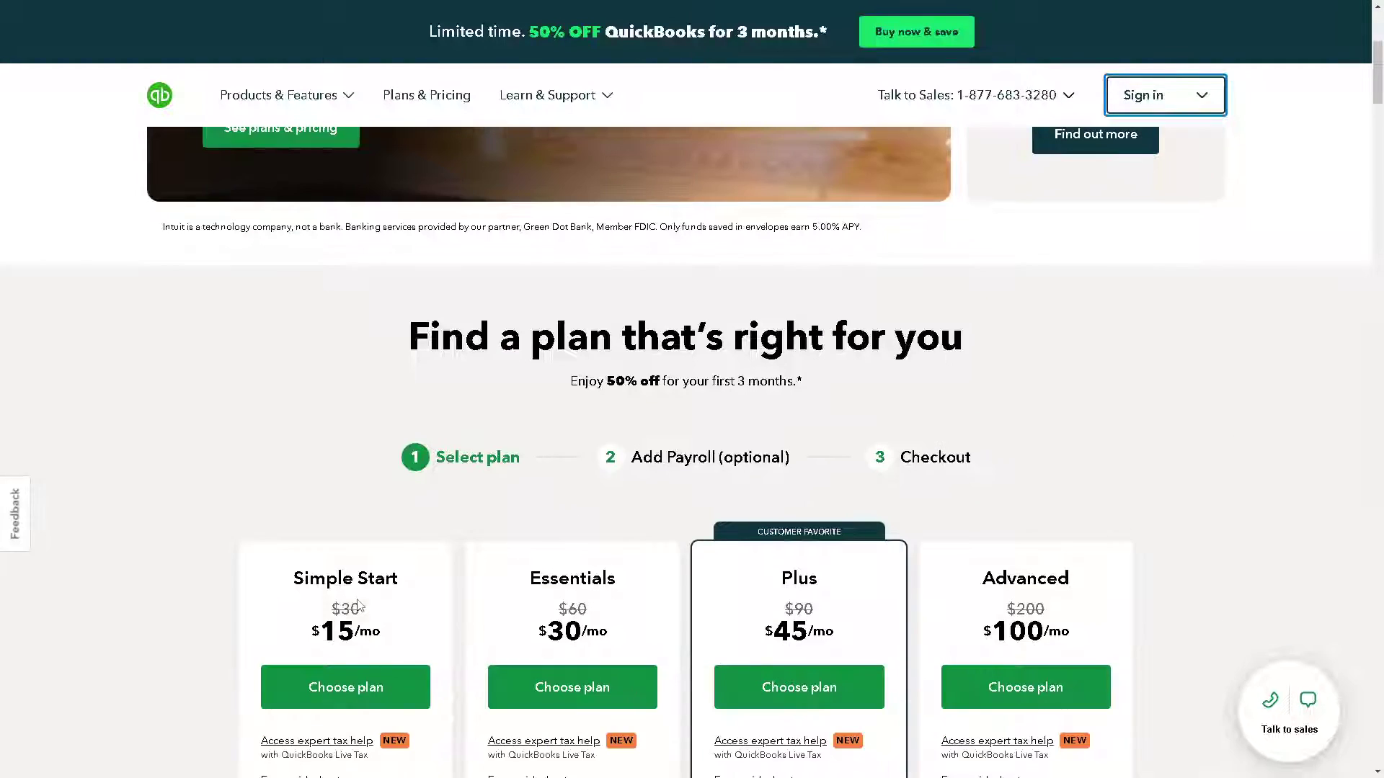
left_click(369, 692)
left_click(416, 512)
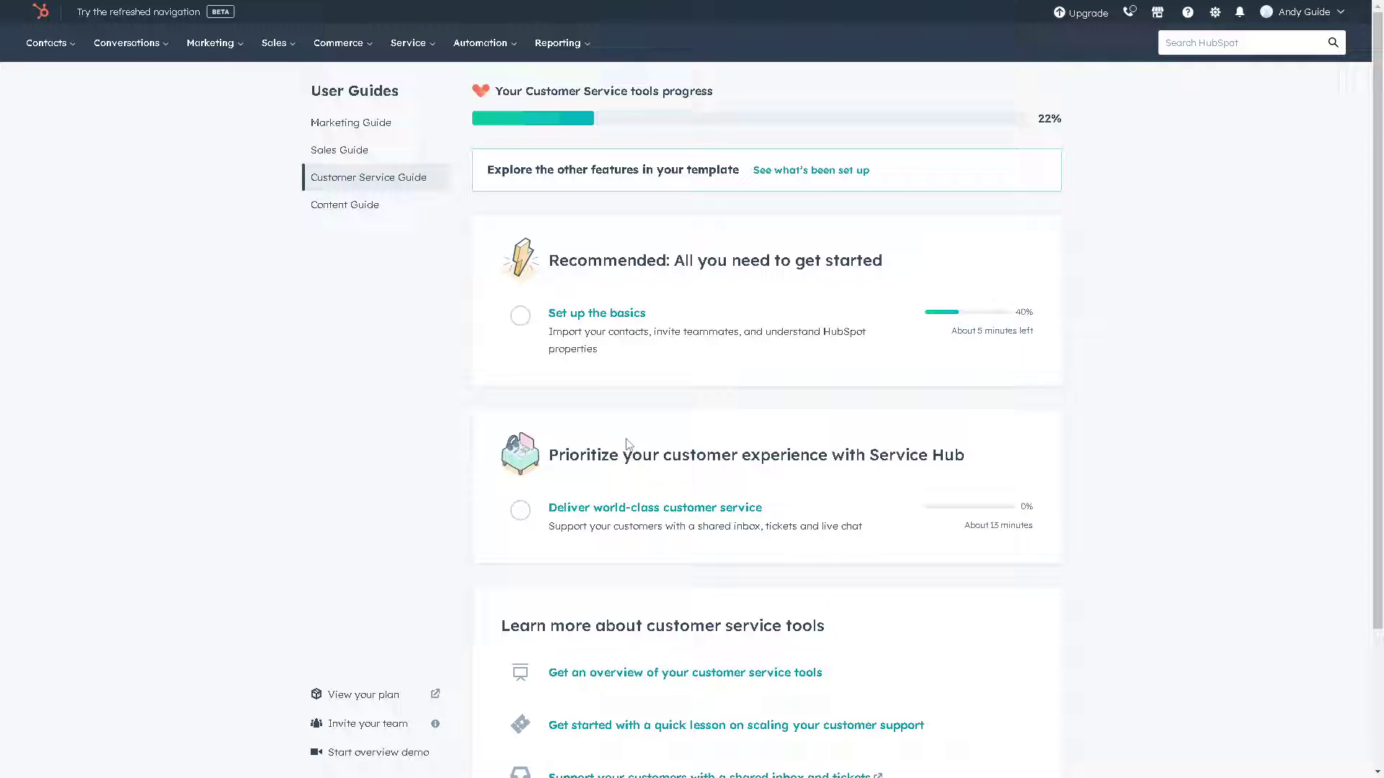
scroll(626, 444, "down", 2)
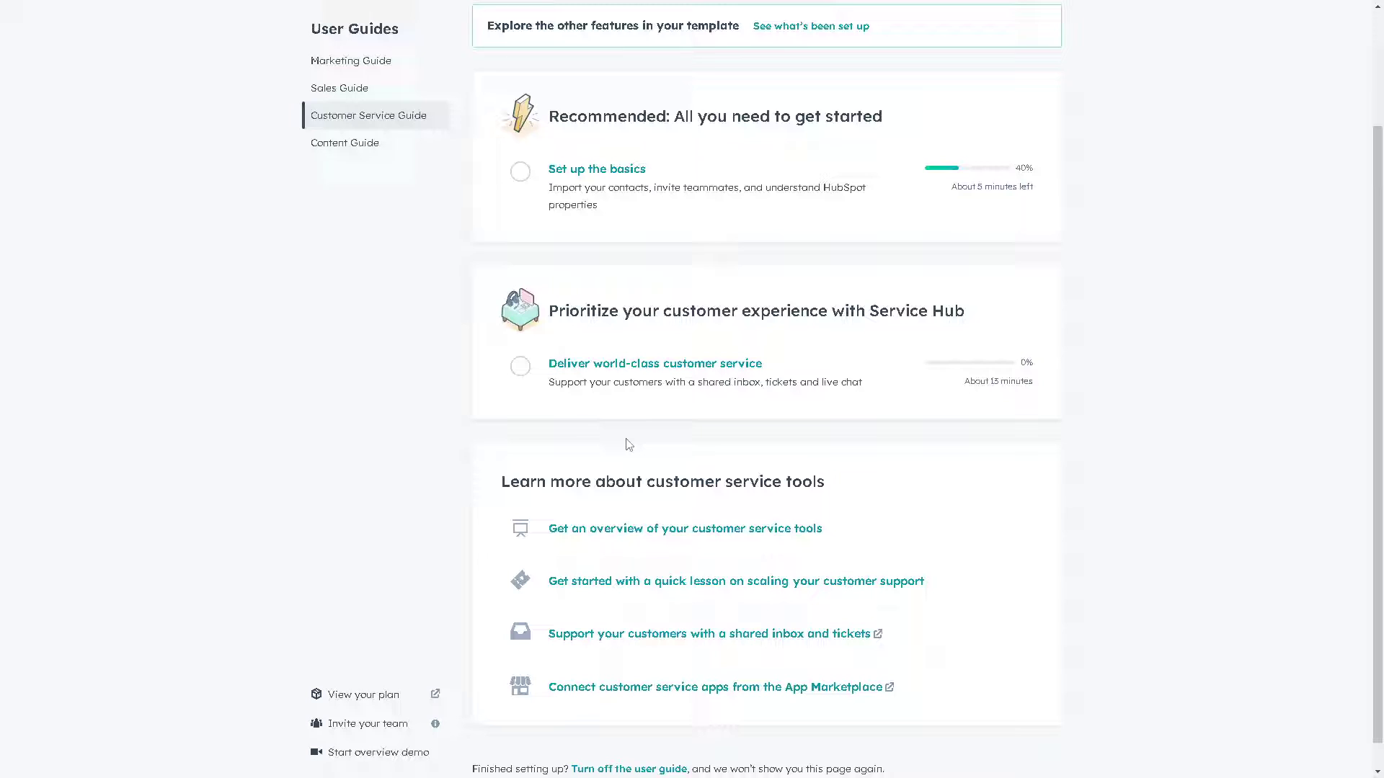
scroll(626, 444, "down", 1)
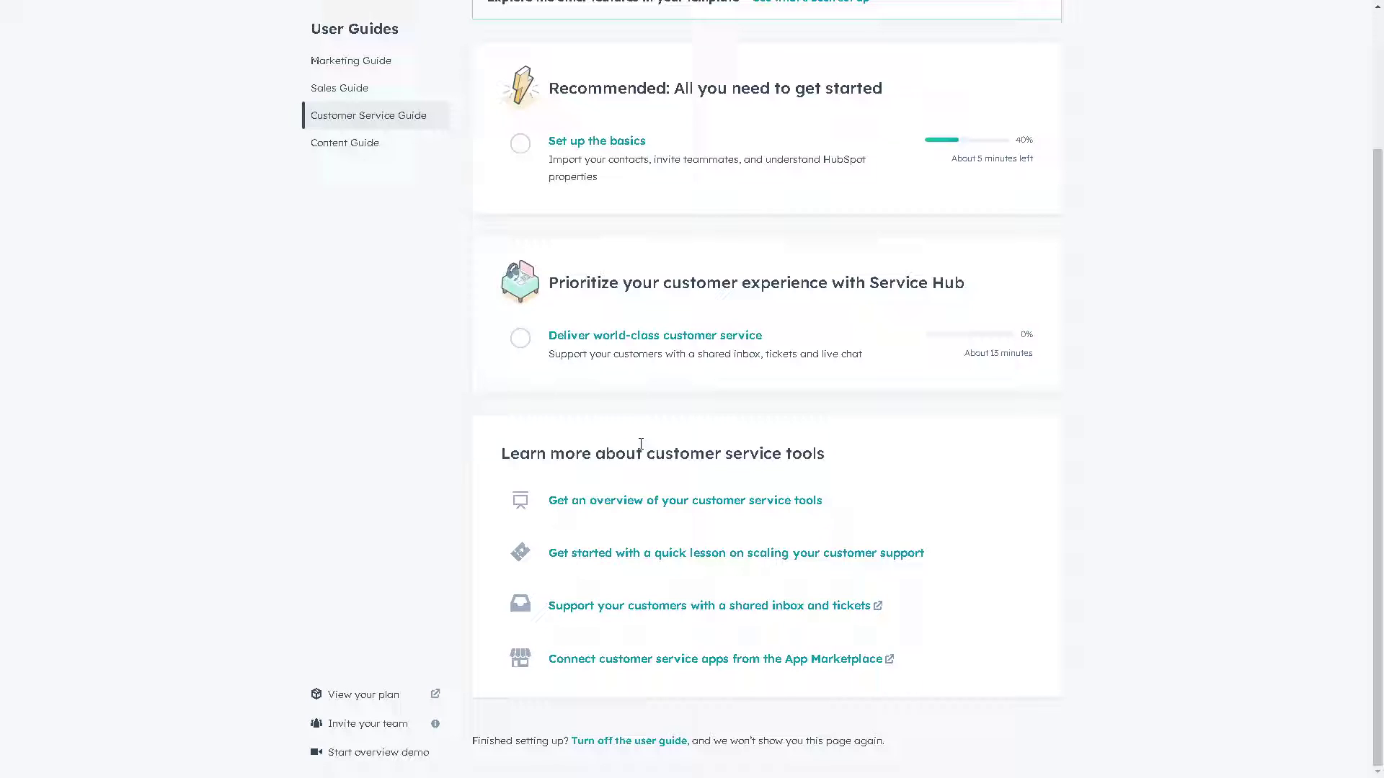
scroll(894, 266, "up", 3)
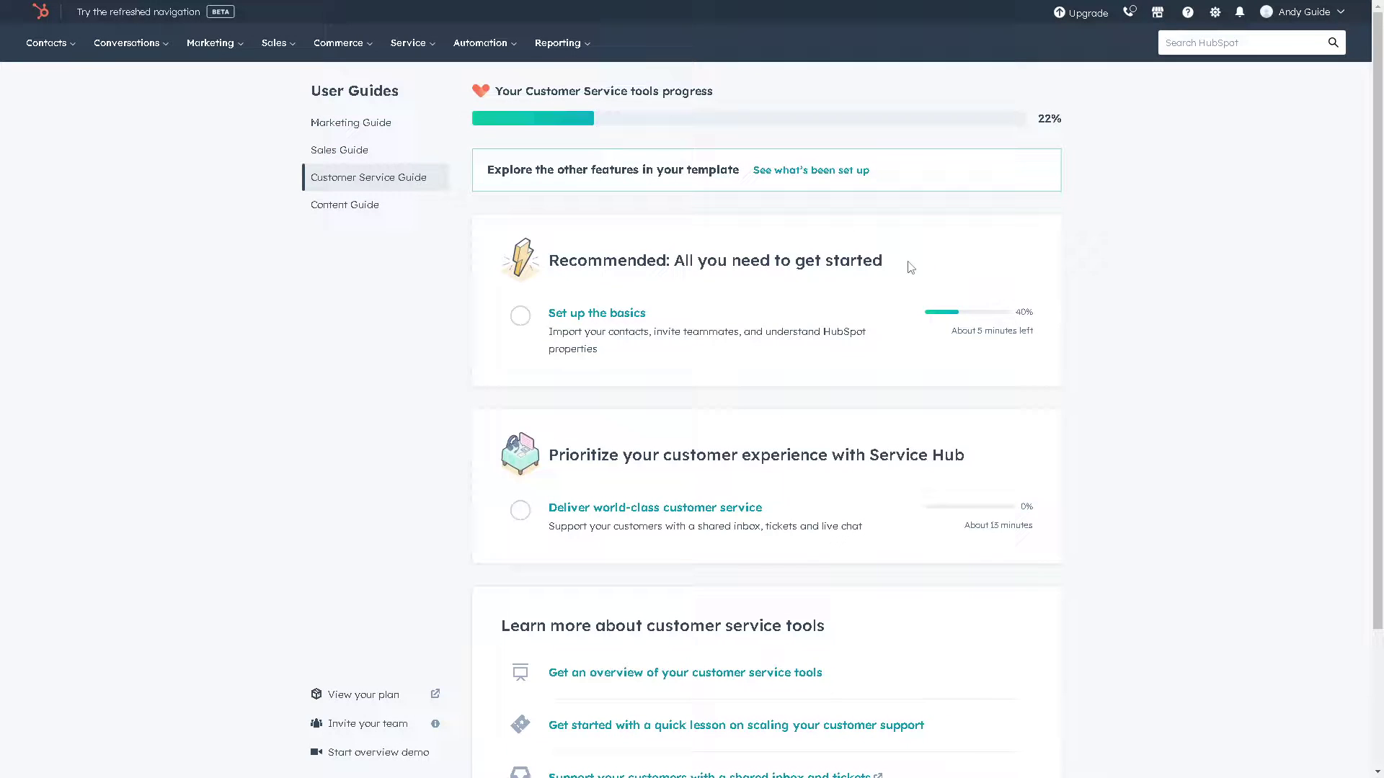
Search the HubSpot App Marketplace for 'Quick' and open the QuickBooks Online listing.
left_click(1158, 17)
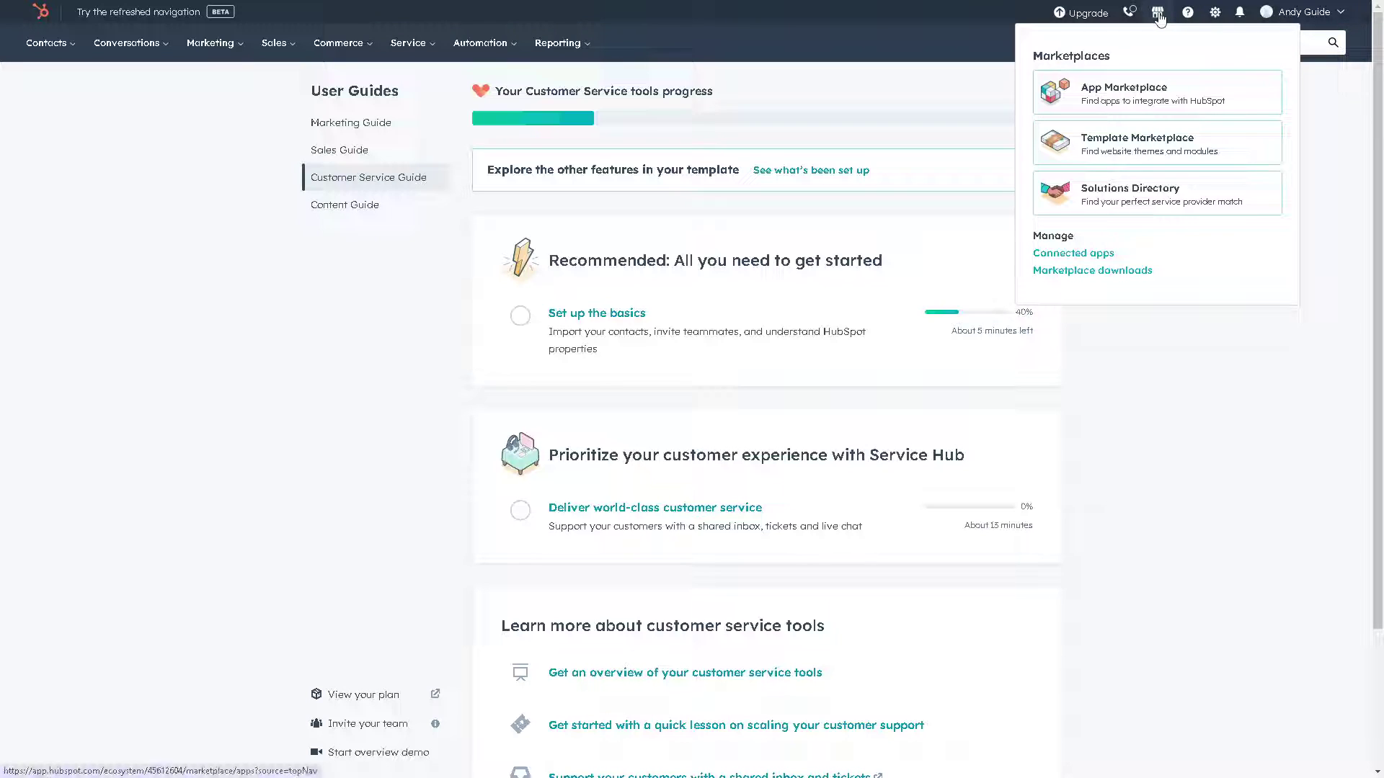
left_click(1096, 105)
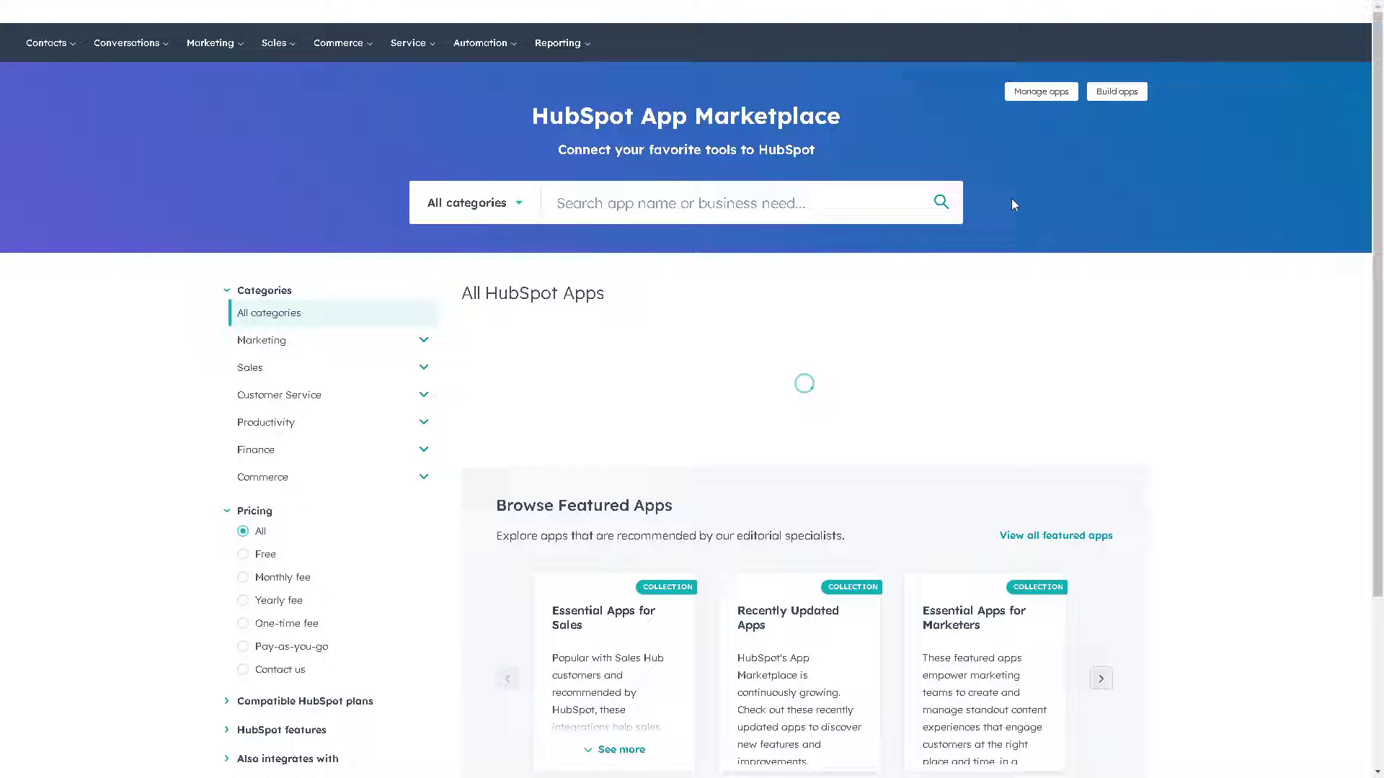
left_click(595, 204)
type("Quick")
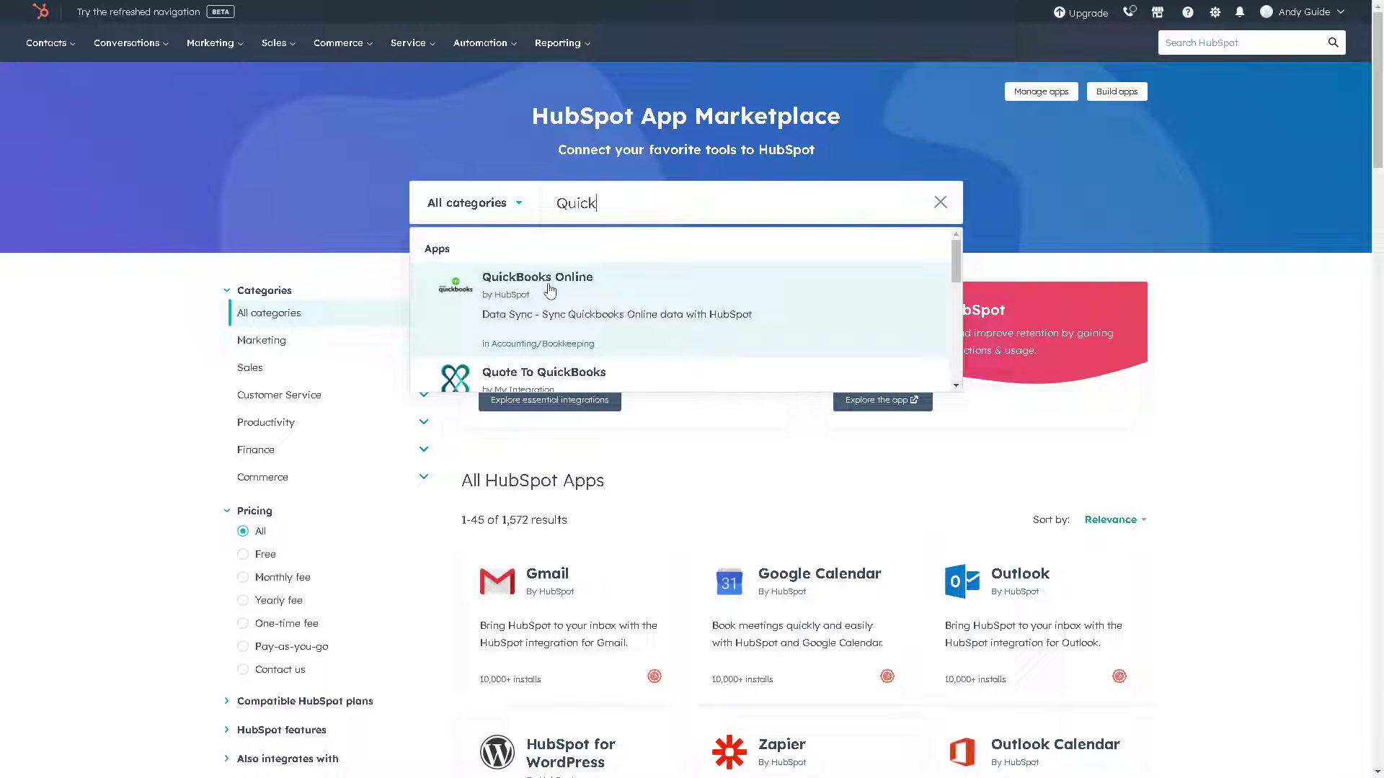
left_click(549, 292)
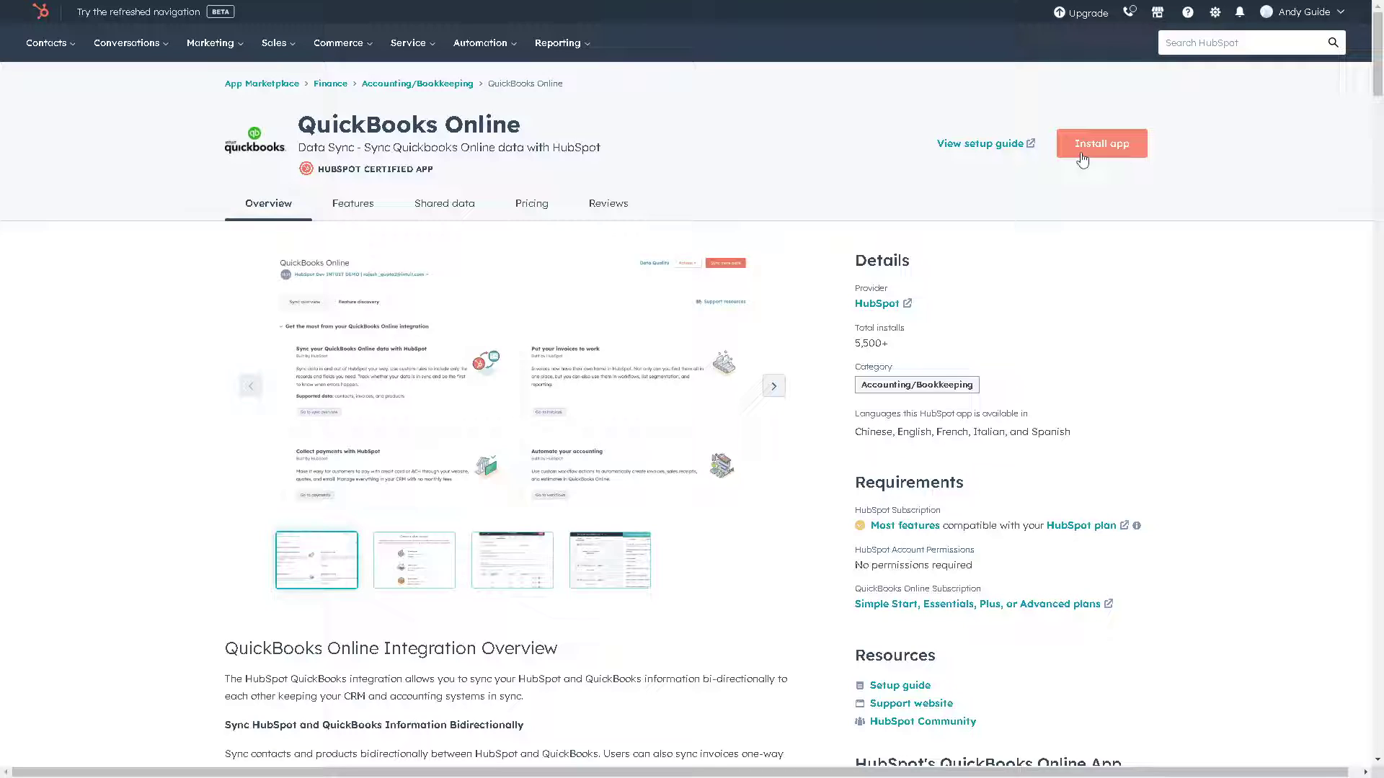
Install QuickBooks Online, approve its data sharing, and pick Word of Mouth in the referral survey.
left_click(1087, 144)
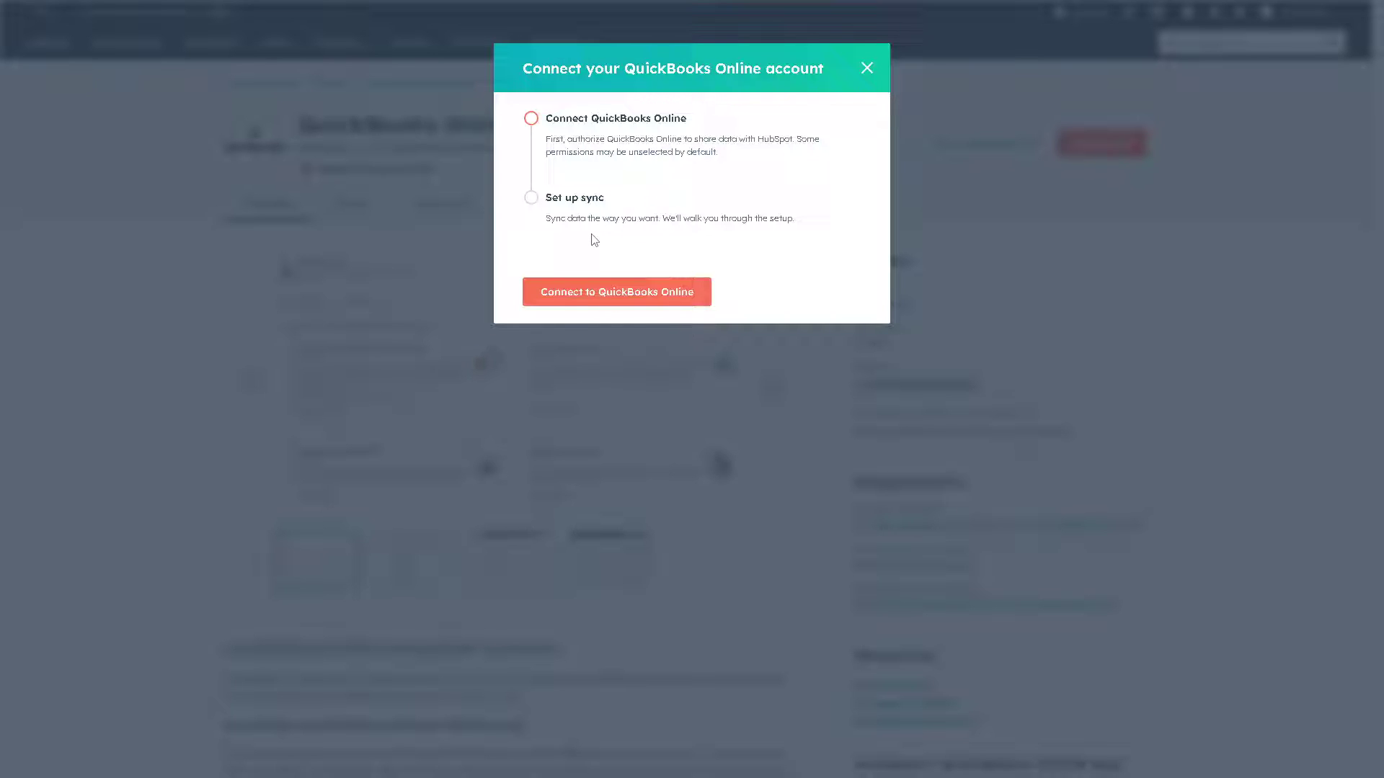
left_click(644, 298)
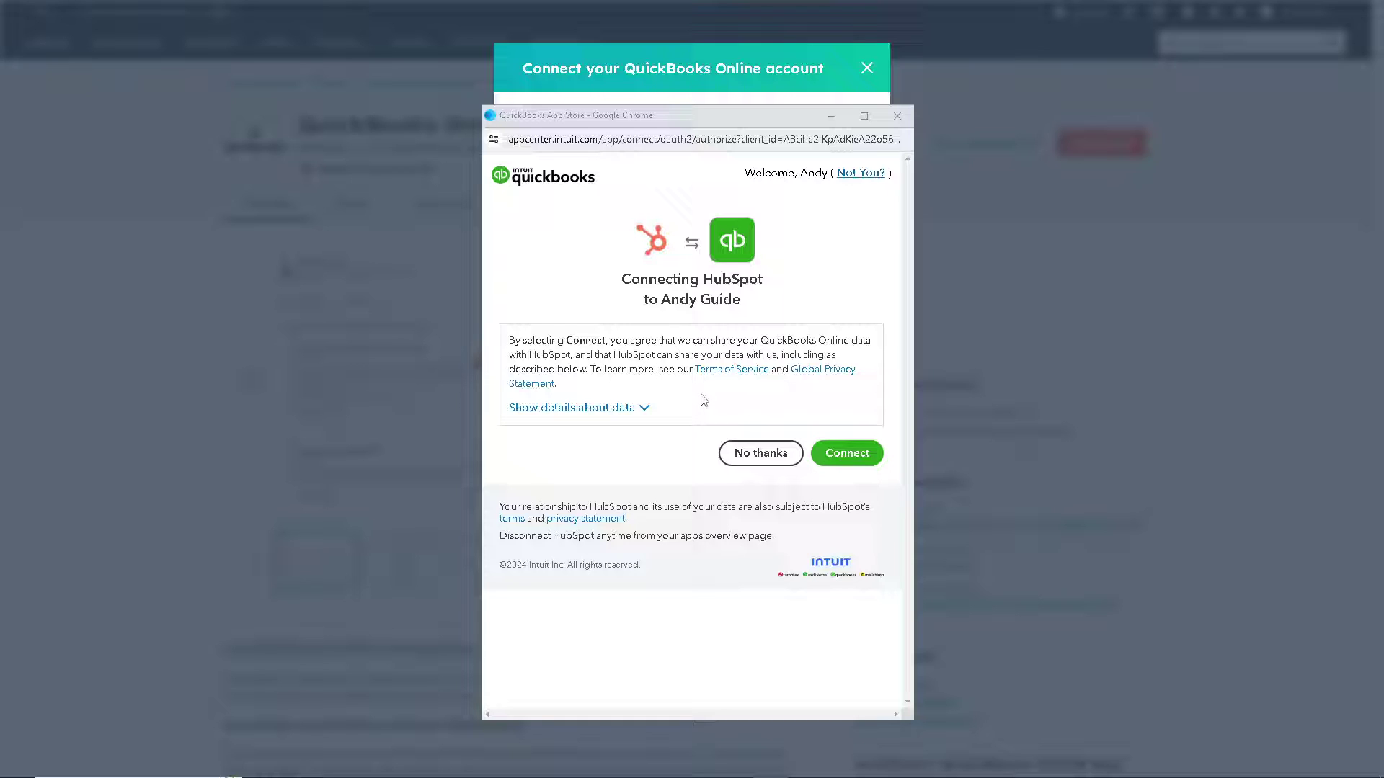
left_click(643, 409)
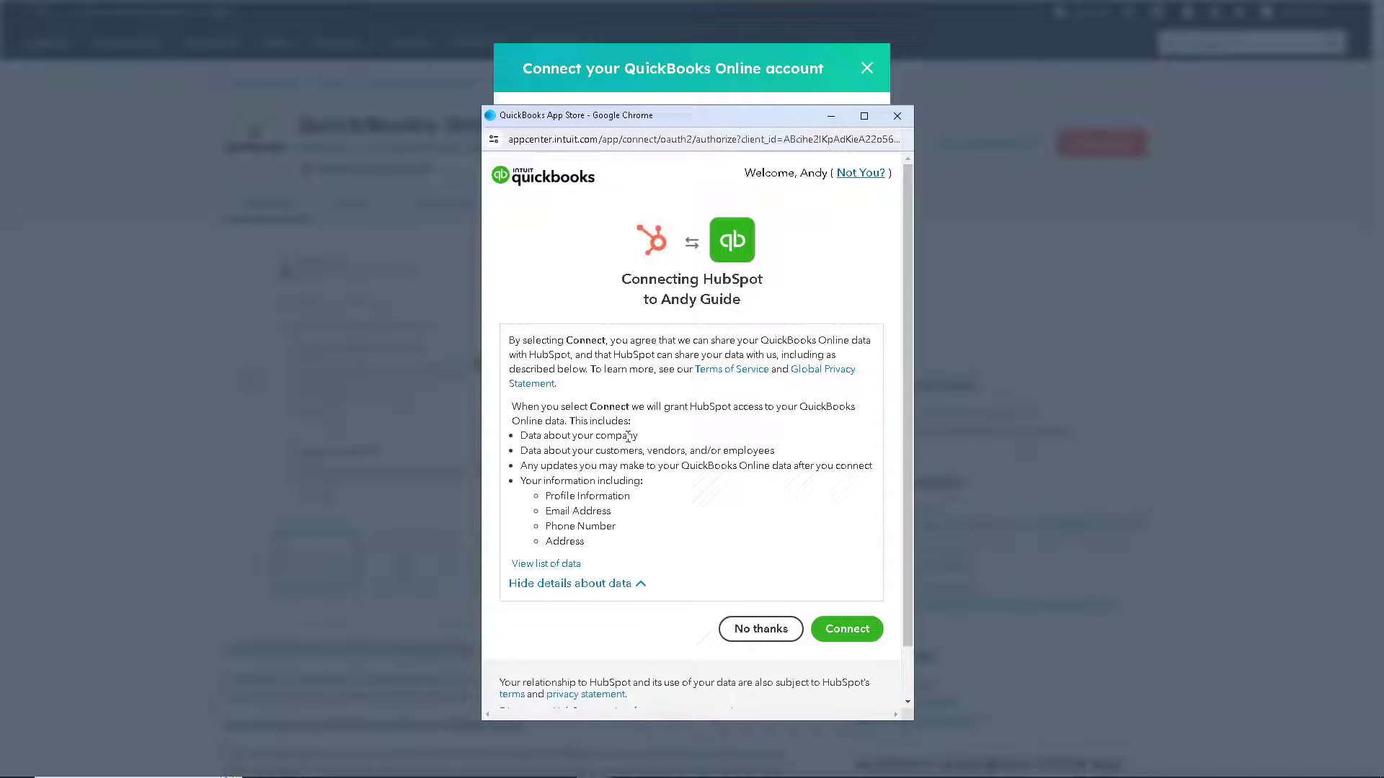
scroll(670, 439, "down", 1)
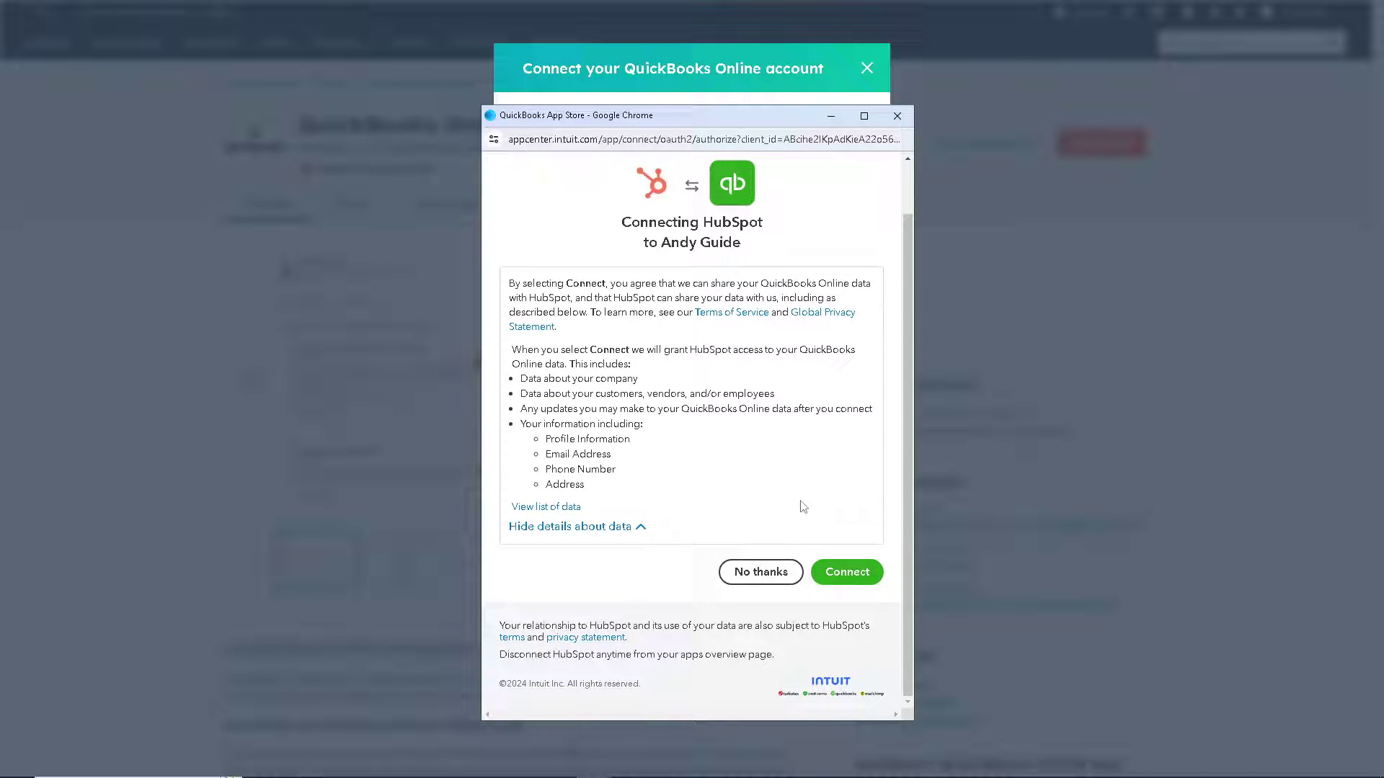
left_click(836, 584)
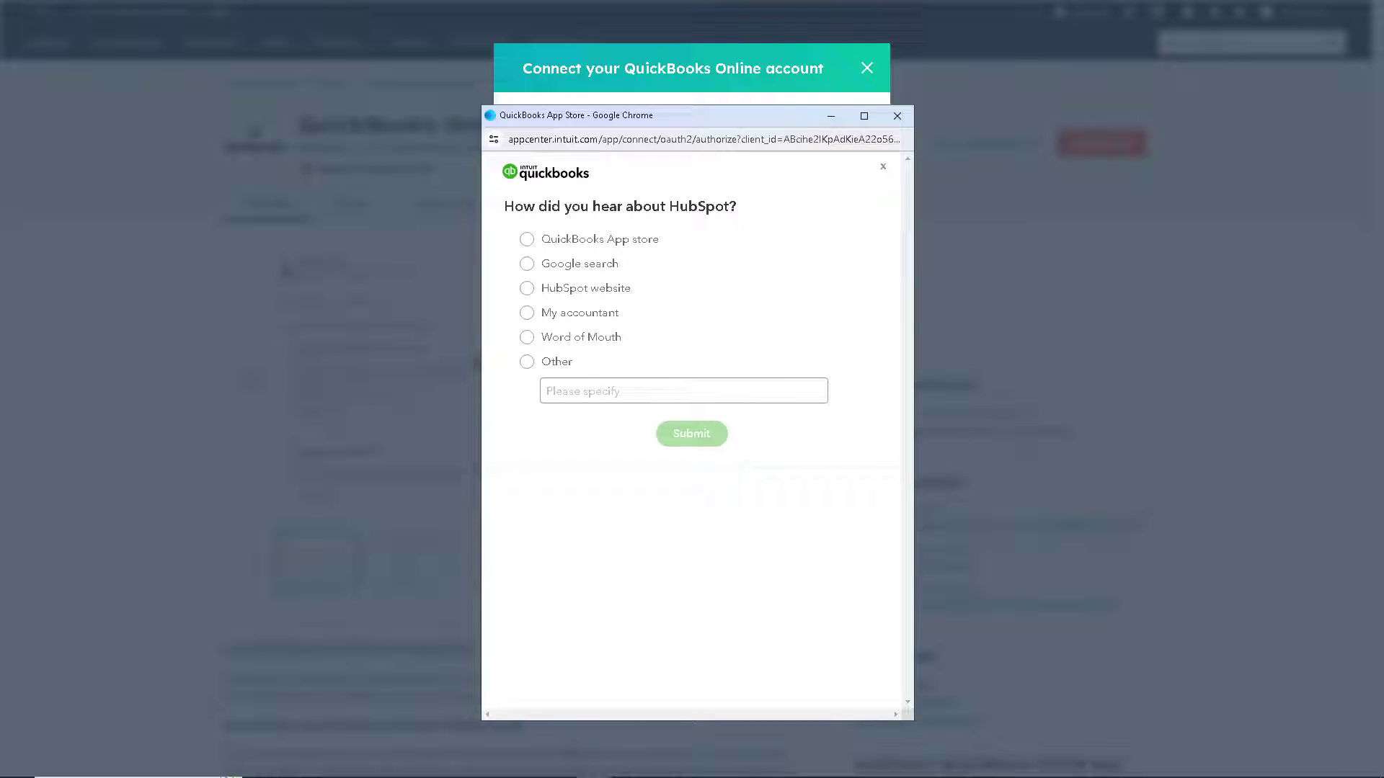
left_click(543, 367)
left_click(550, 343)
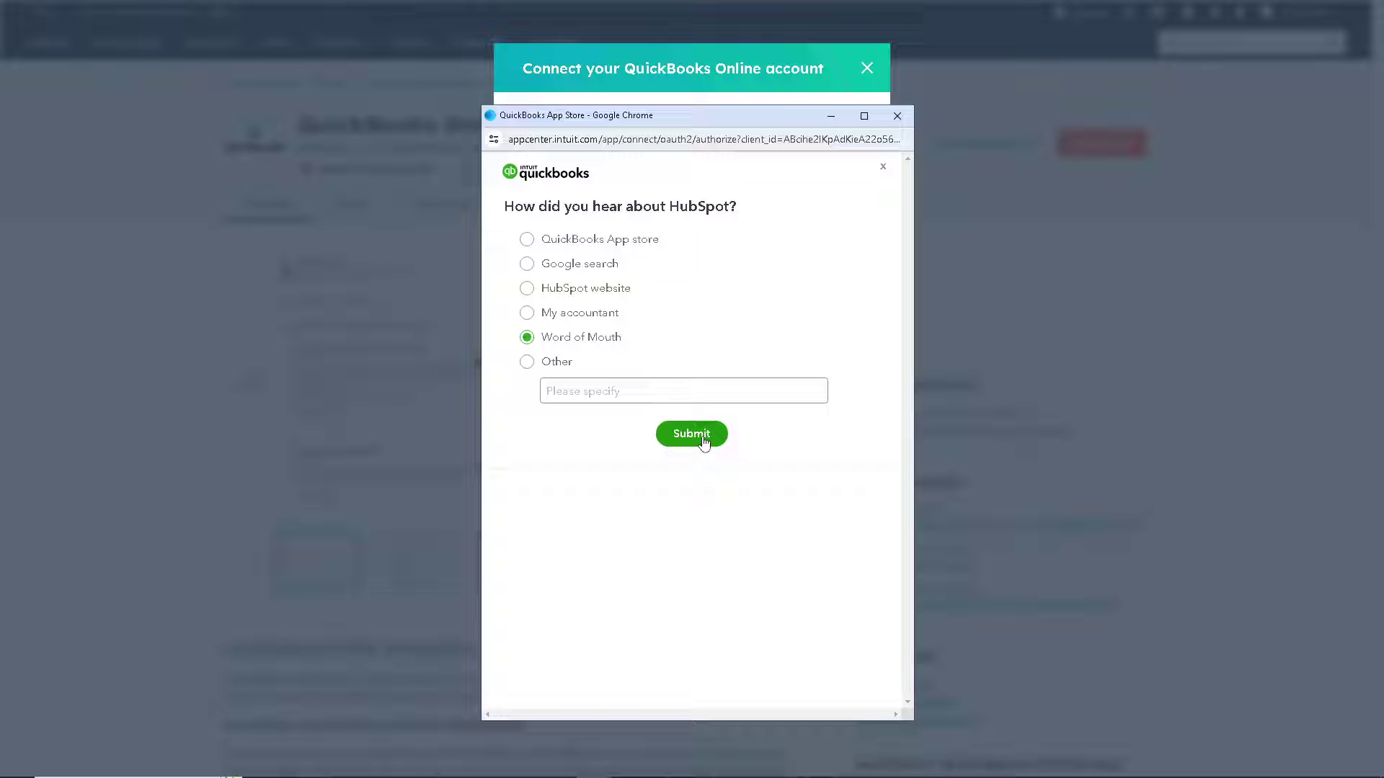
Submit the survey, choose Contact sync, and review its sync direction and default mapped fields.
left_click(708, 436)
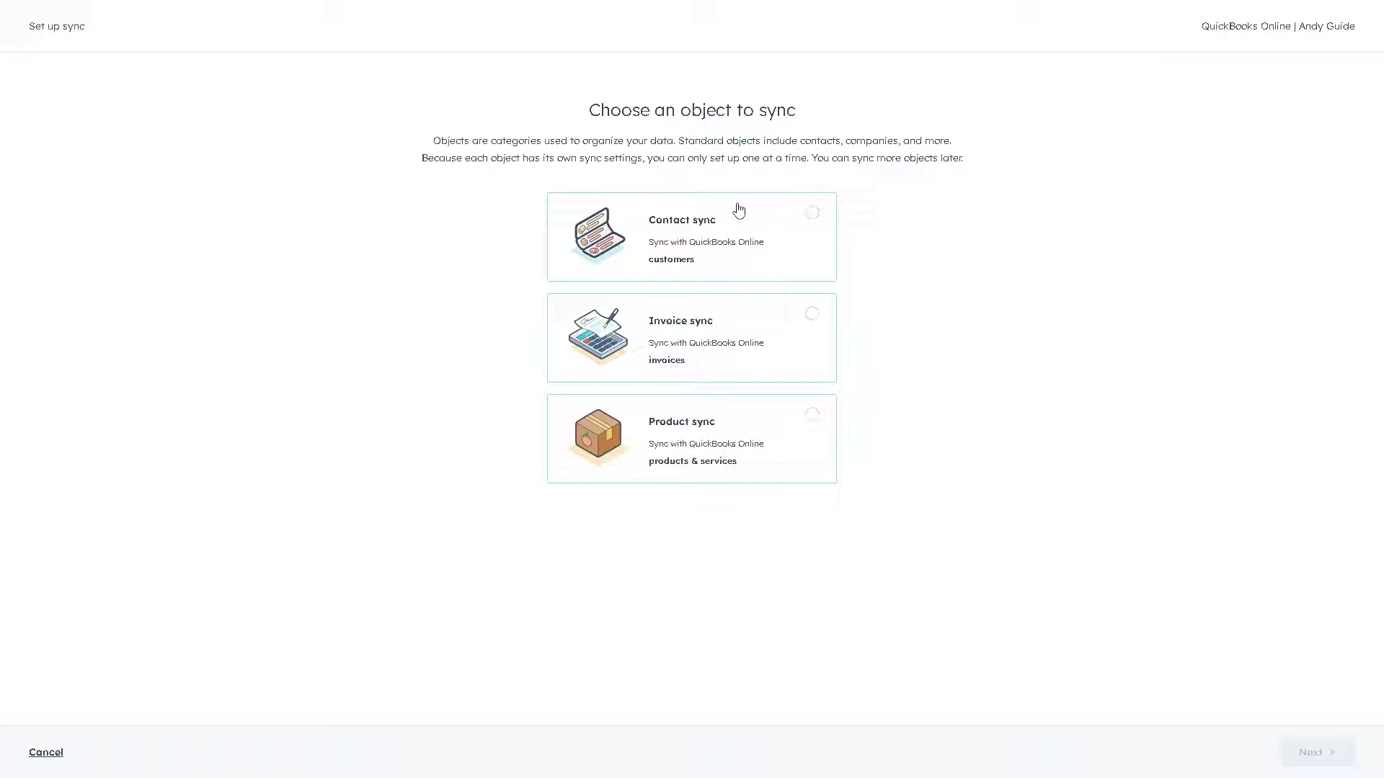
left_click(815, 221)
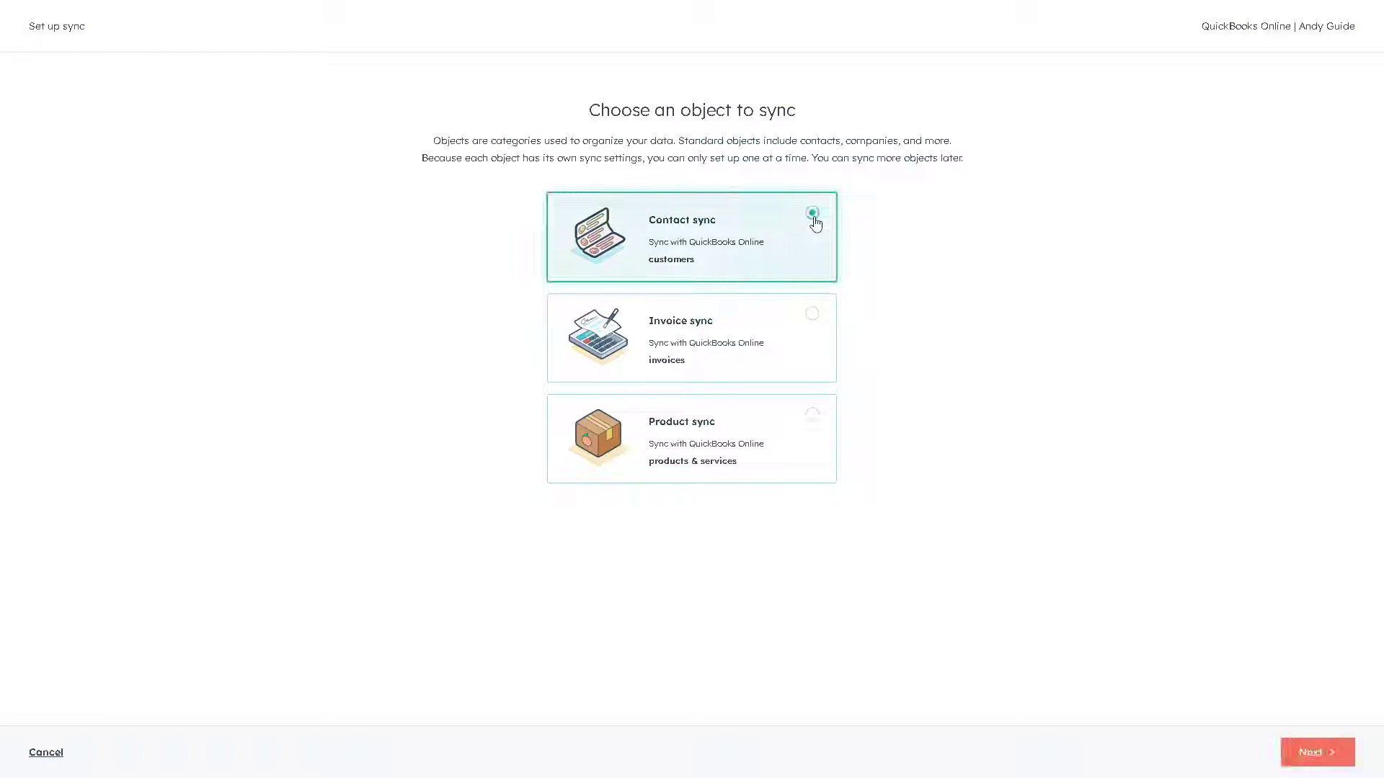
left_click(1312, 752)
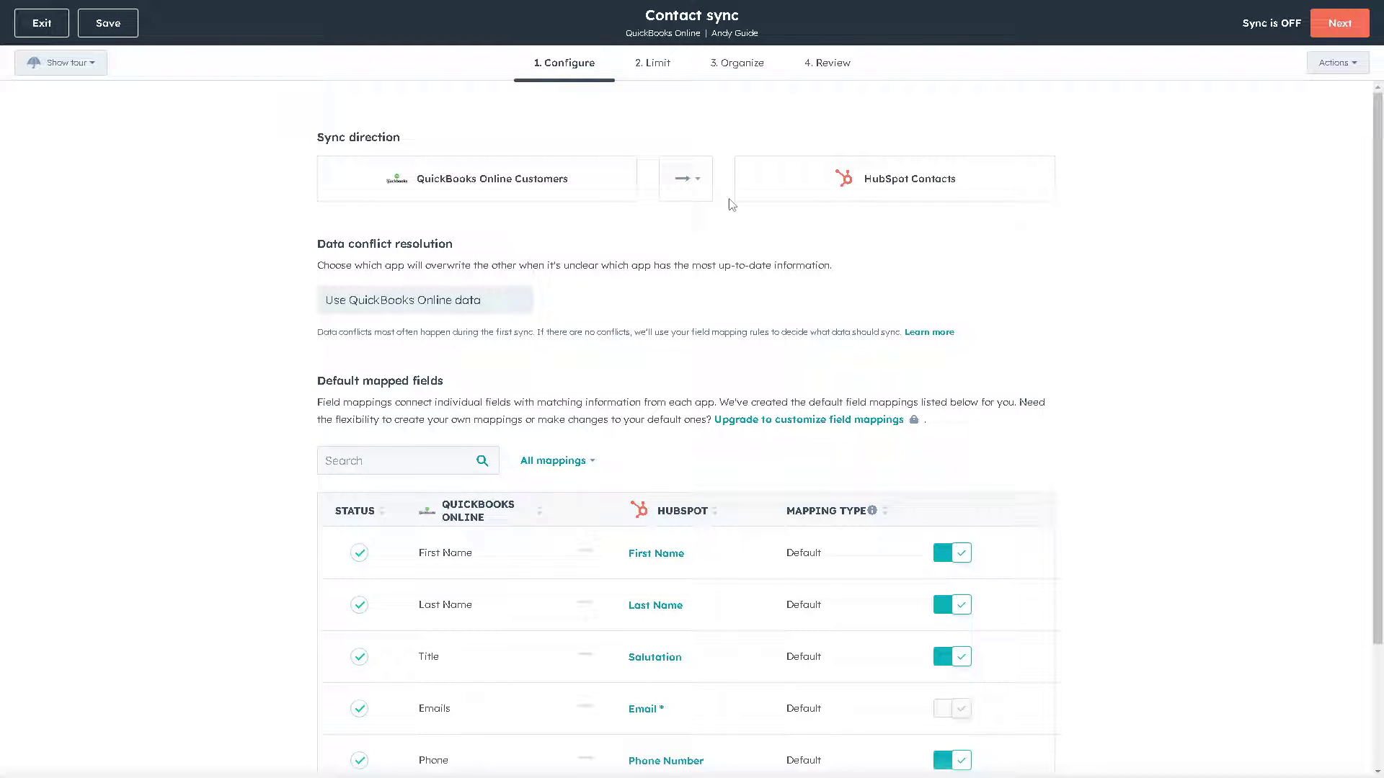
scroll(602, 303, "down", 2)
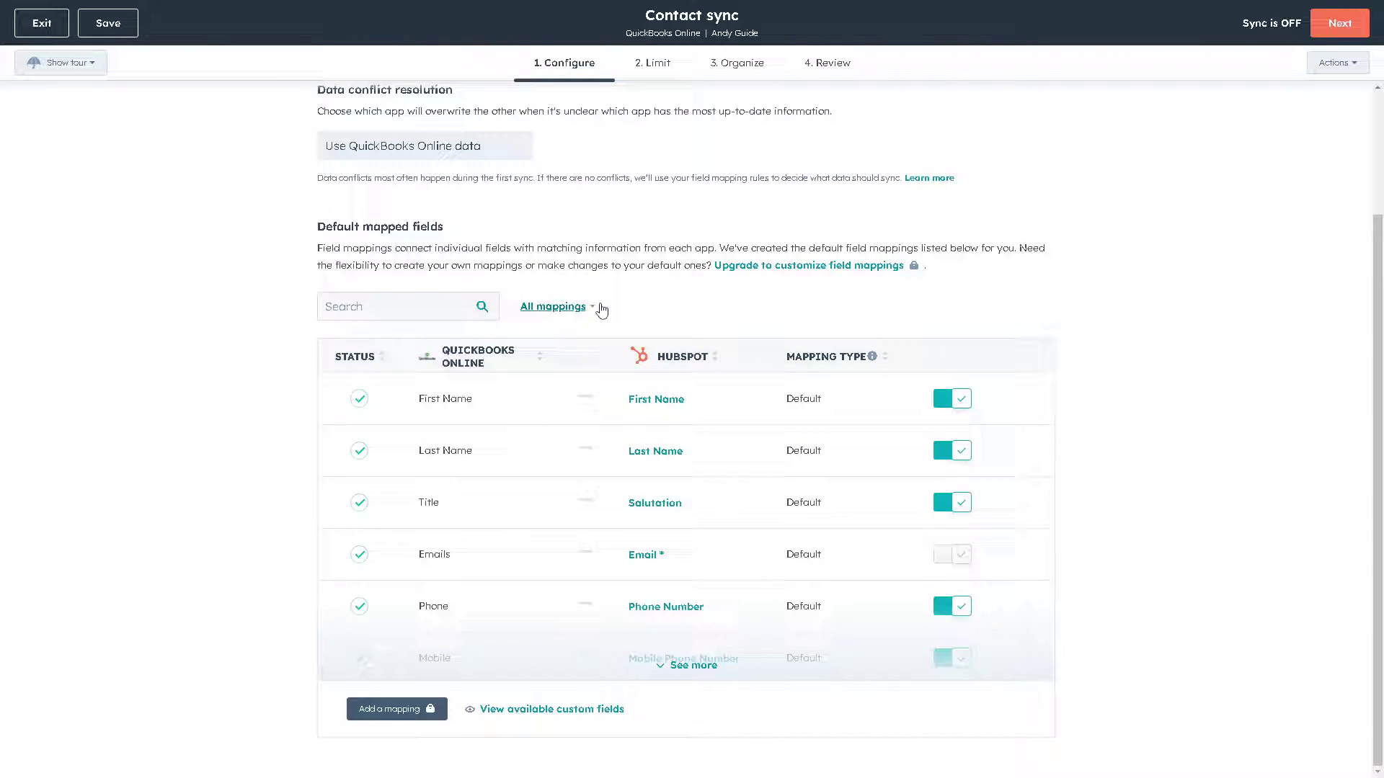
scroll(611, 259, "up", 2)
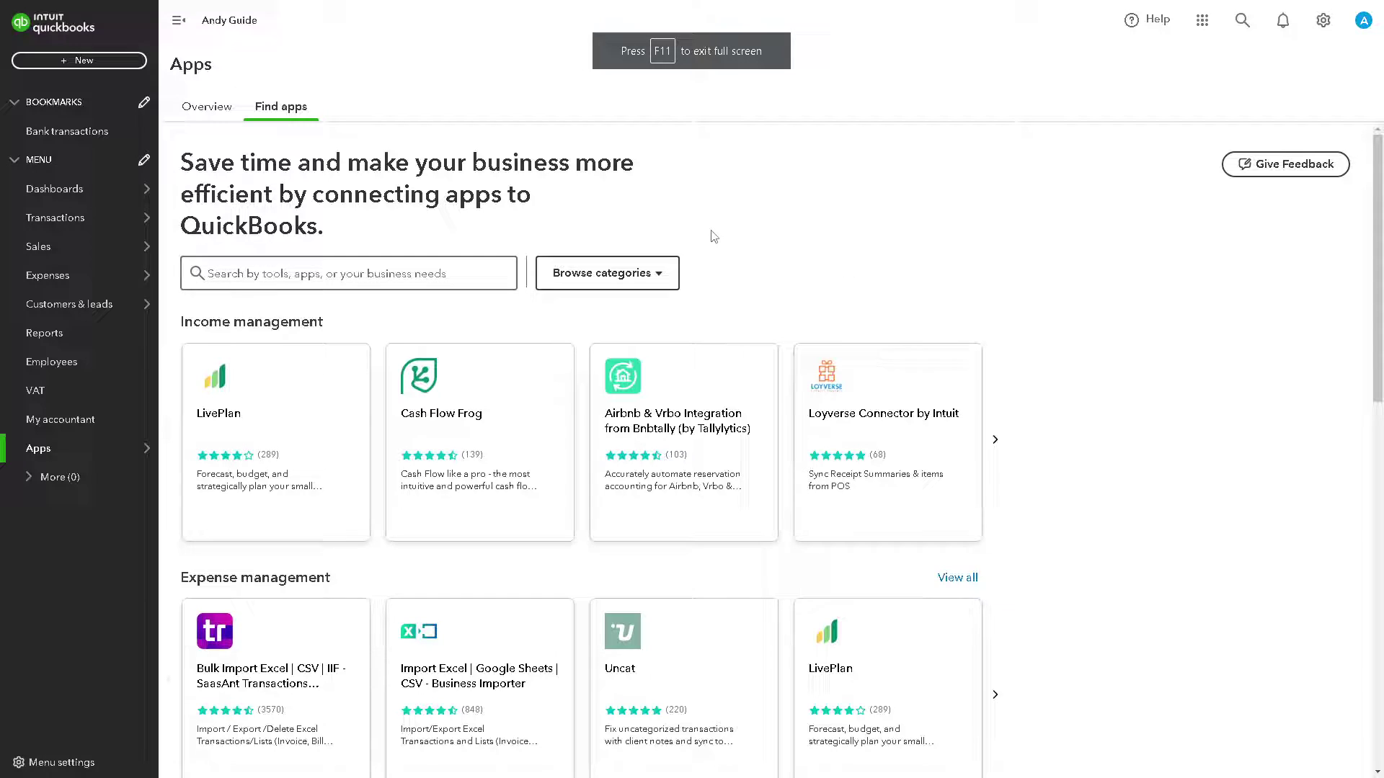
Search the QuickBooks Online app marketplace for 'Hubs'.
left_click(375, 279)
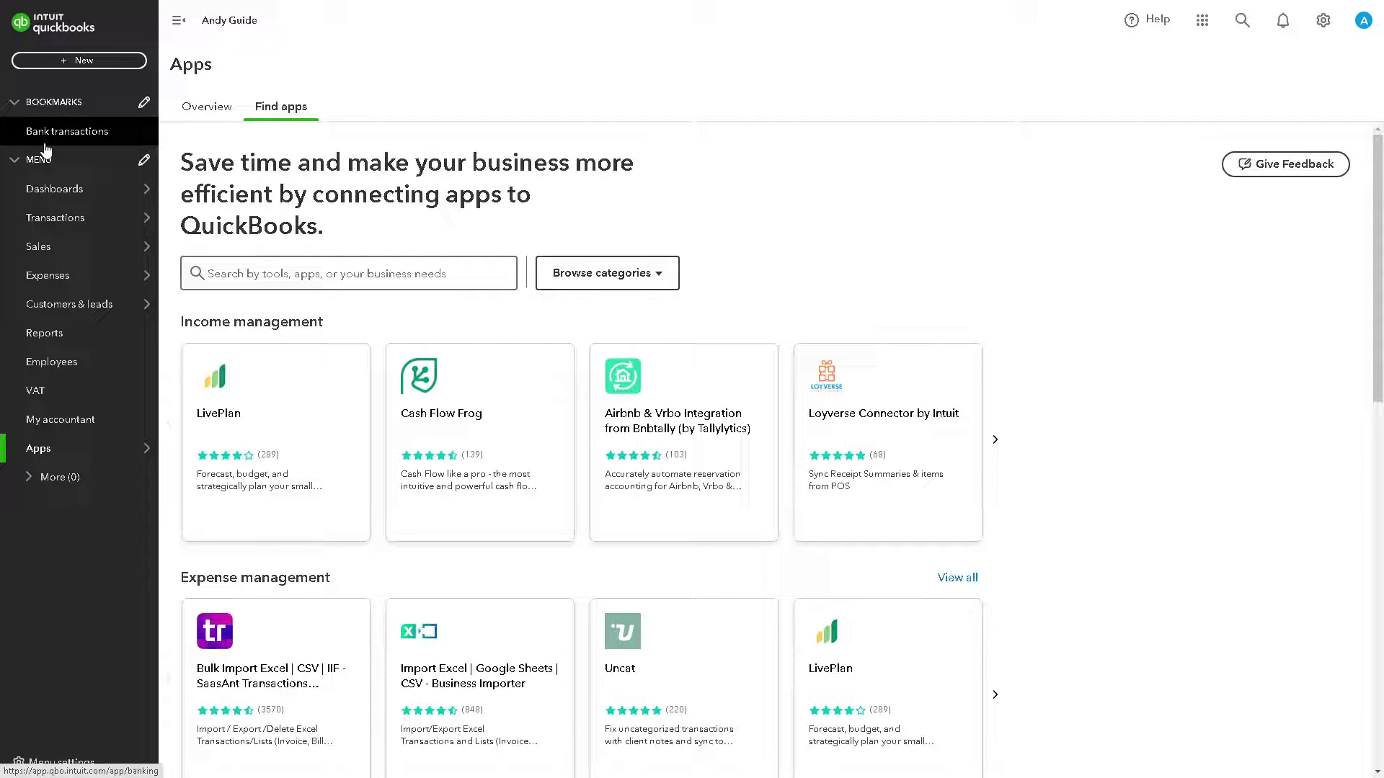
mouse_move(99, 452)
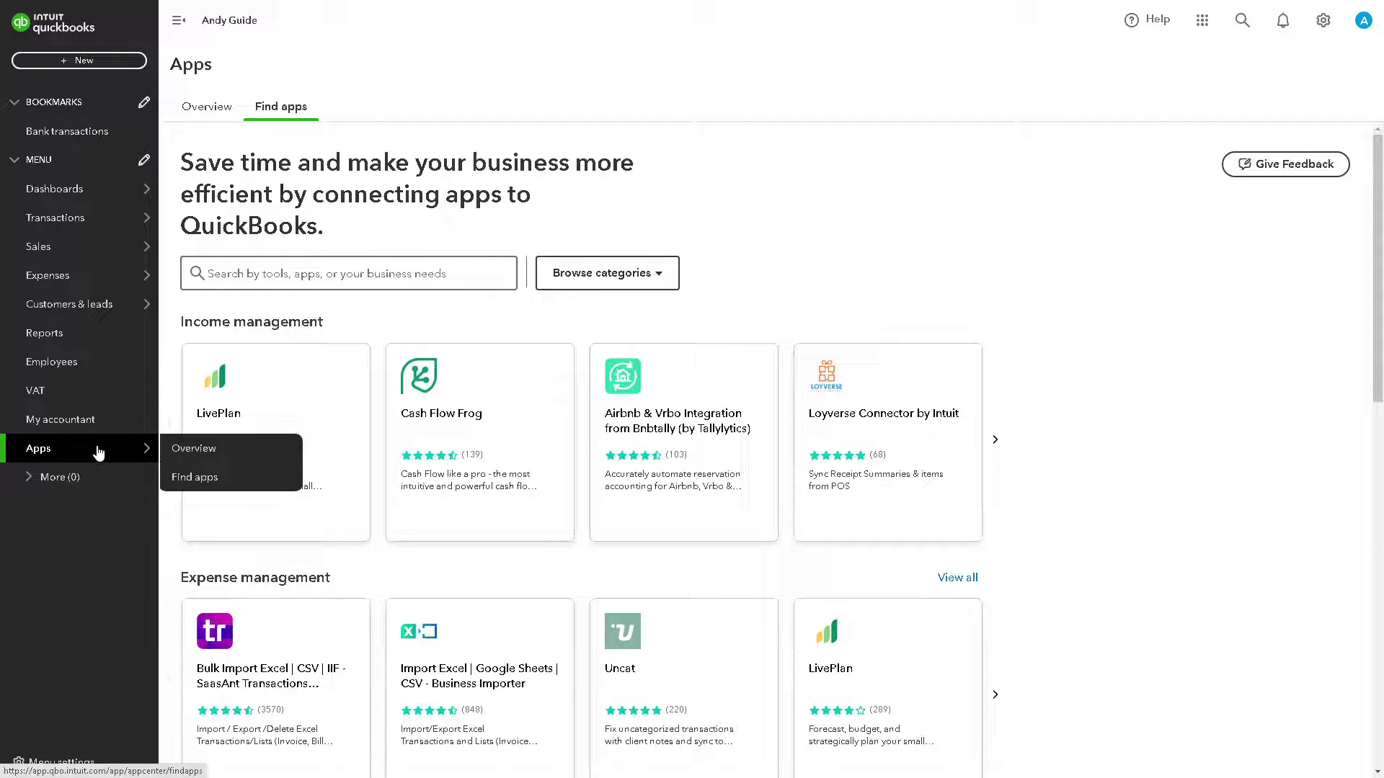
left_click(366, 276)
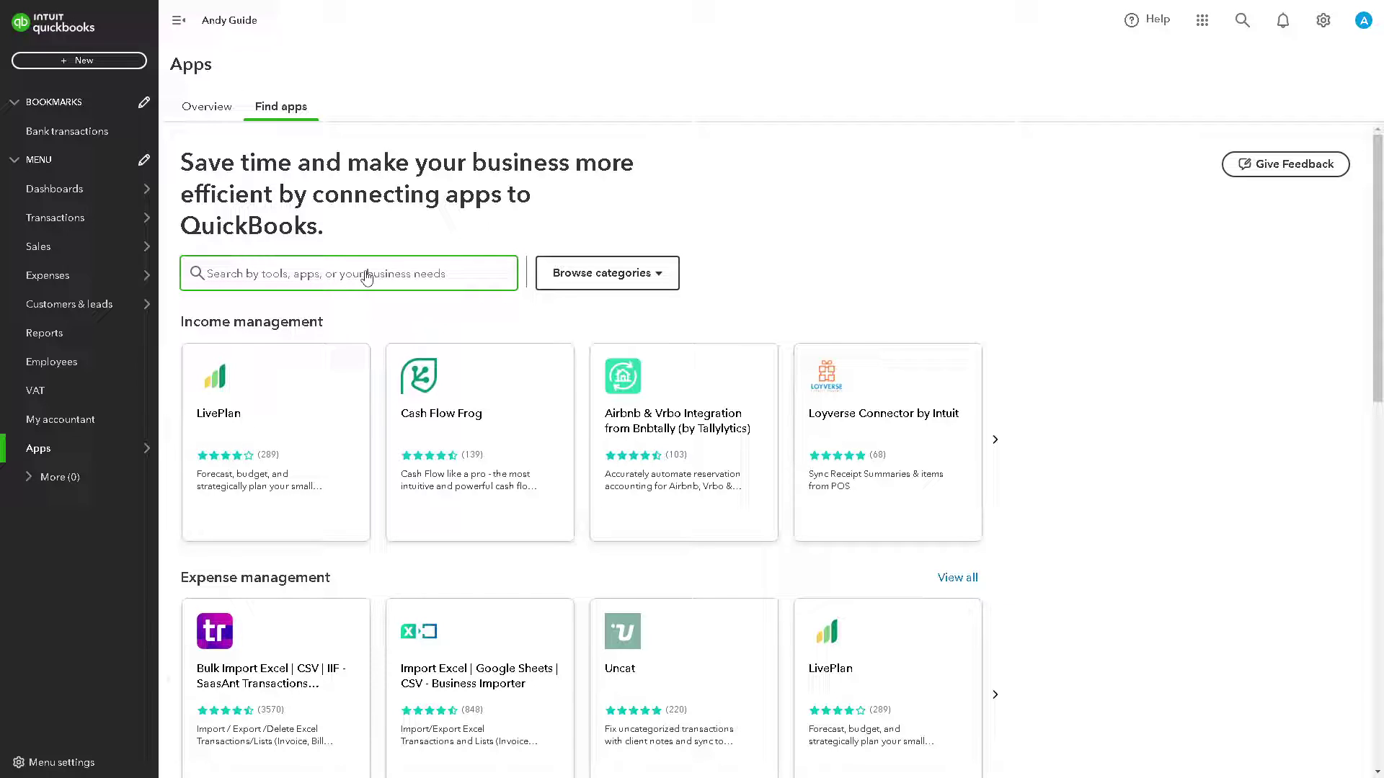
type("Hubs")
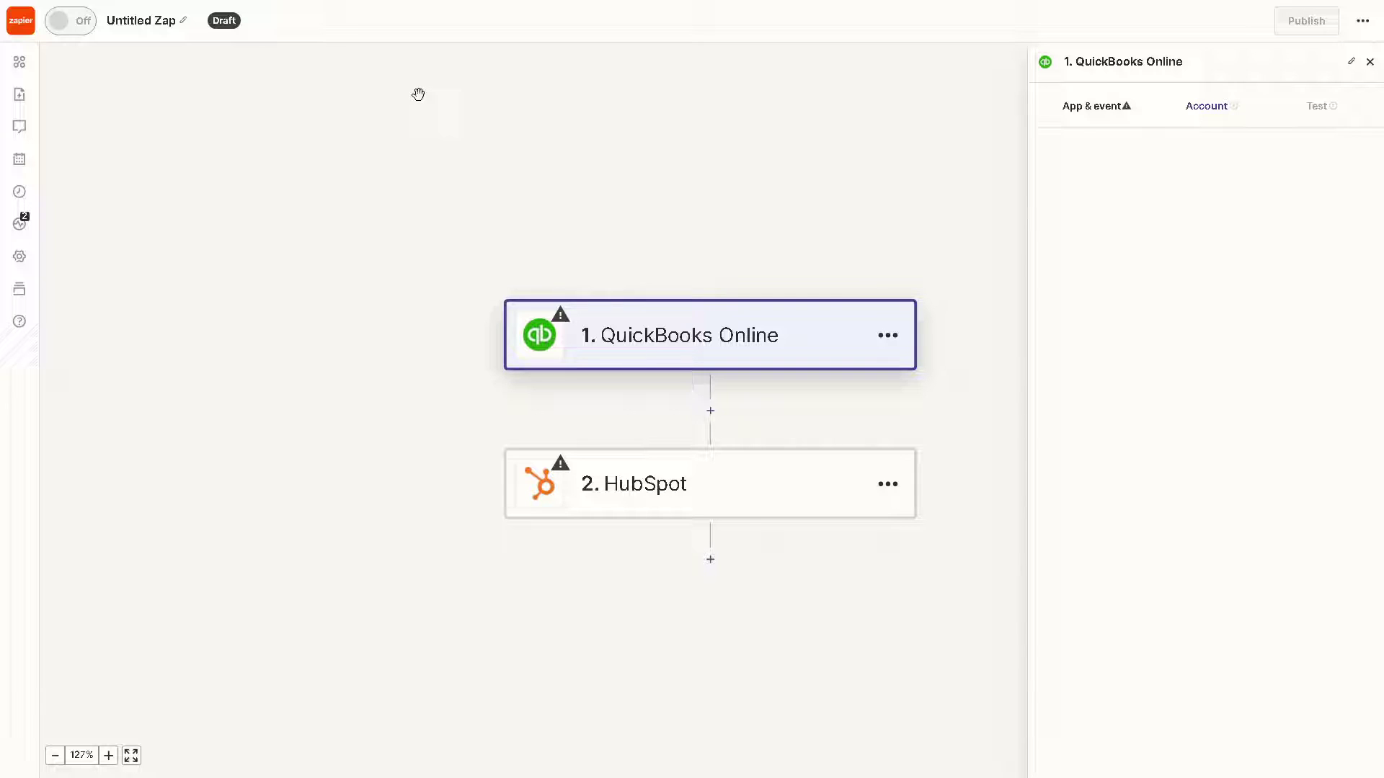
Rename the zap to 'How-to use HubSpot integration with QuickBooks Online'.
left_click(142, 22)
type("How-to use HubSpot integration with QuickBooks Online")
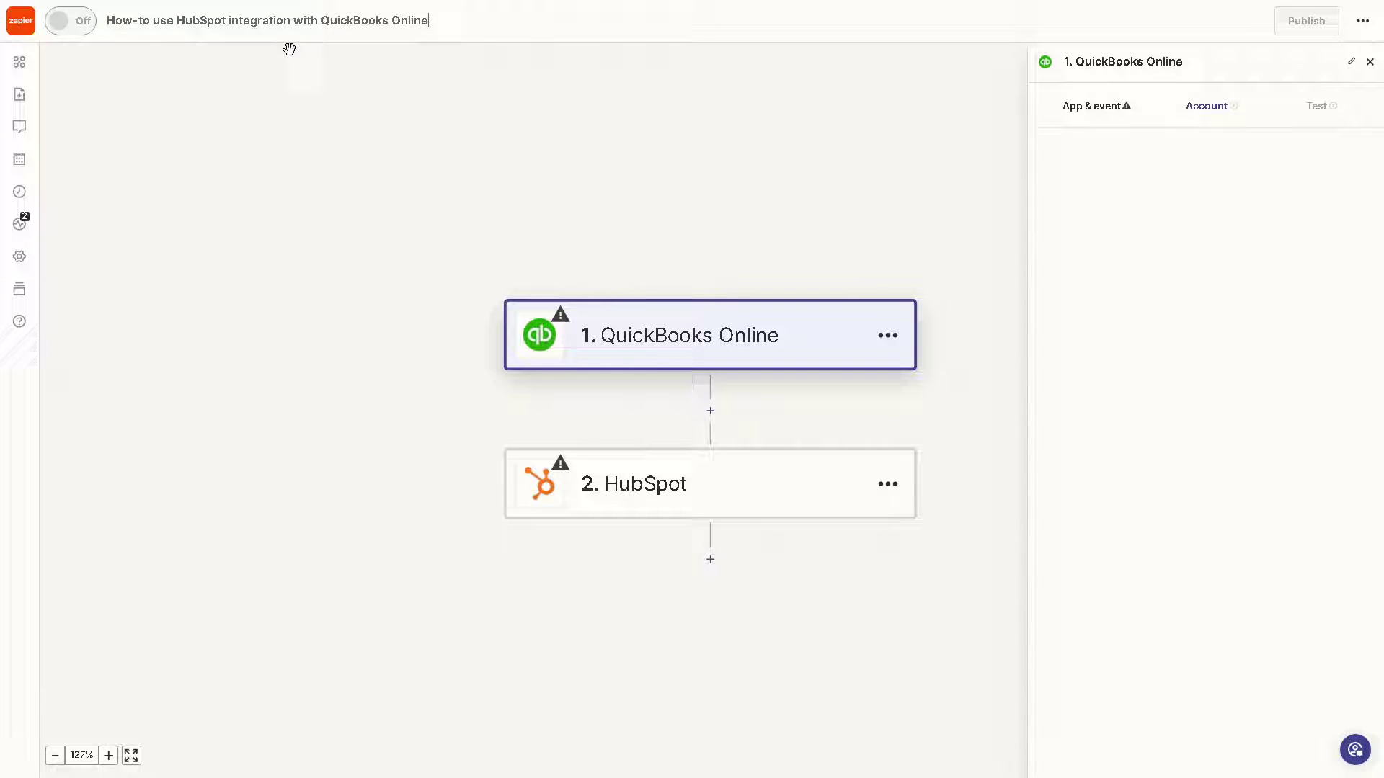
left_click(444, 154)
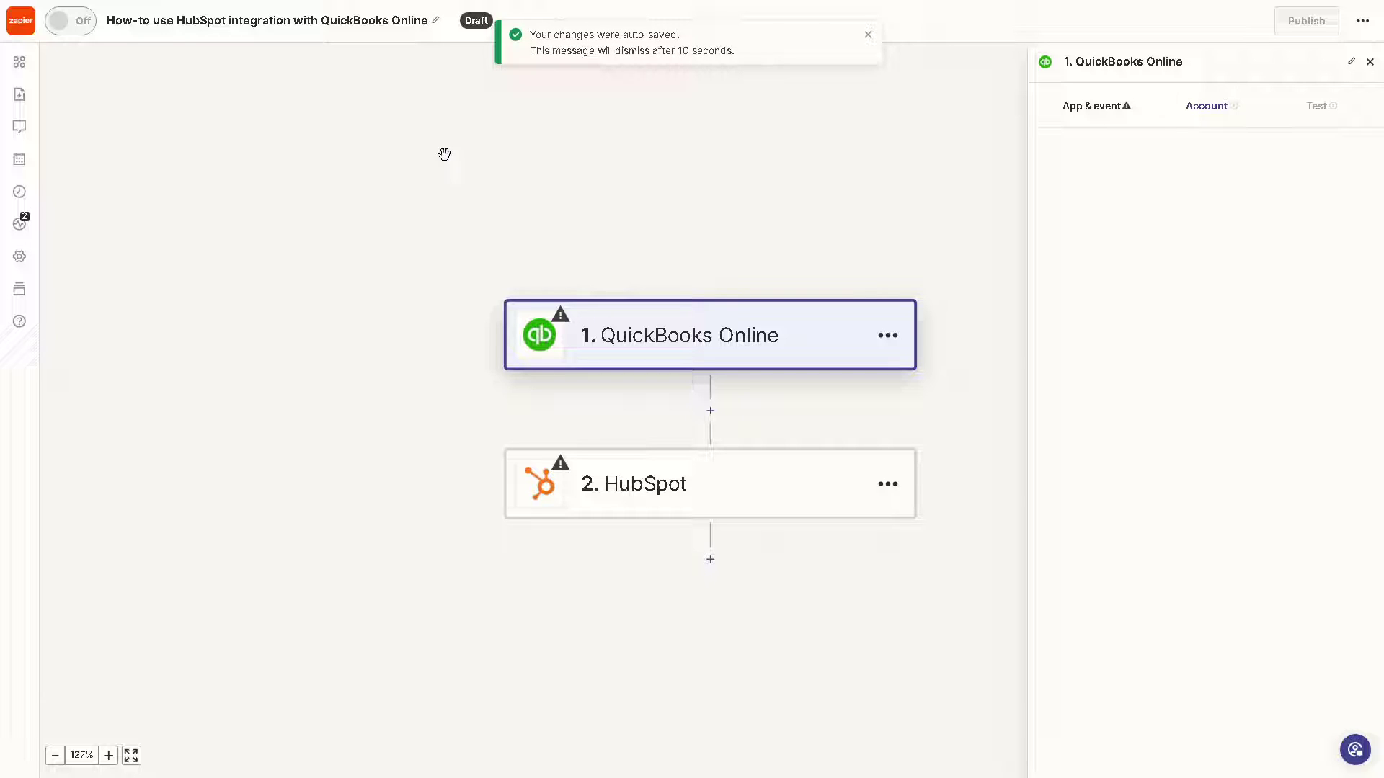
Set the QuickBooks Online trigger event in step 1 to New Account.
left_click(694, 343)
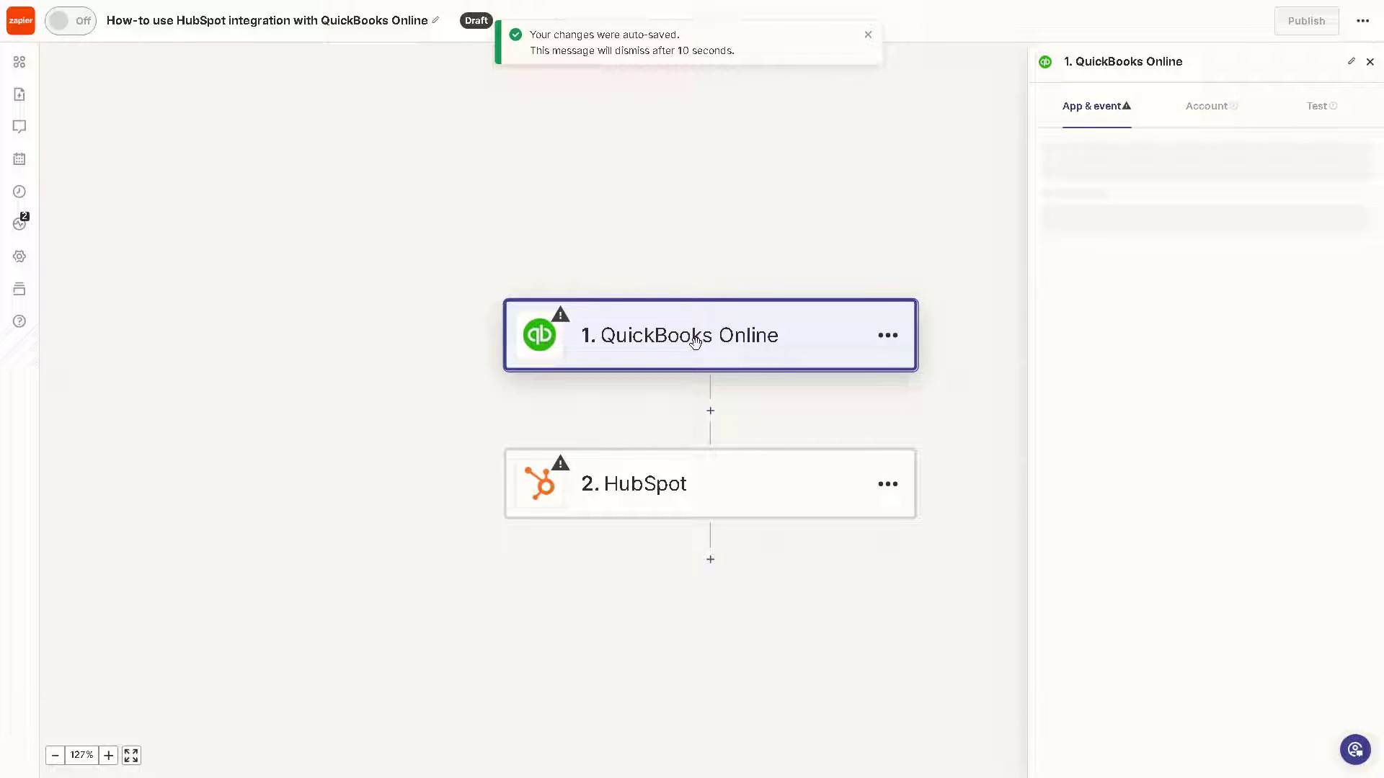
left_click(1125, 226)
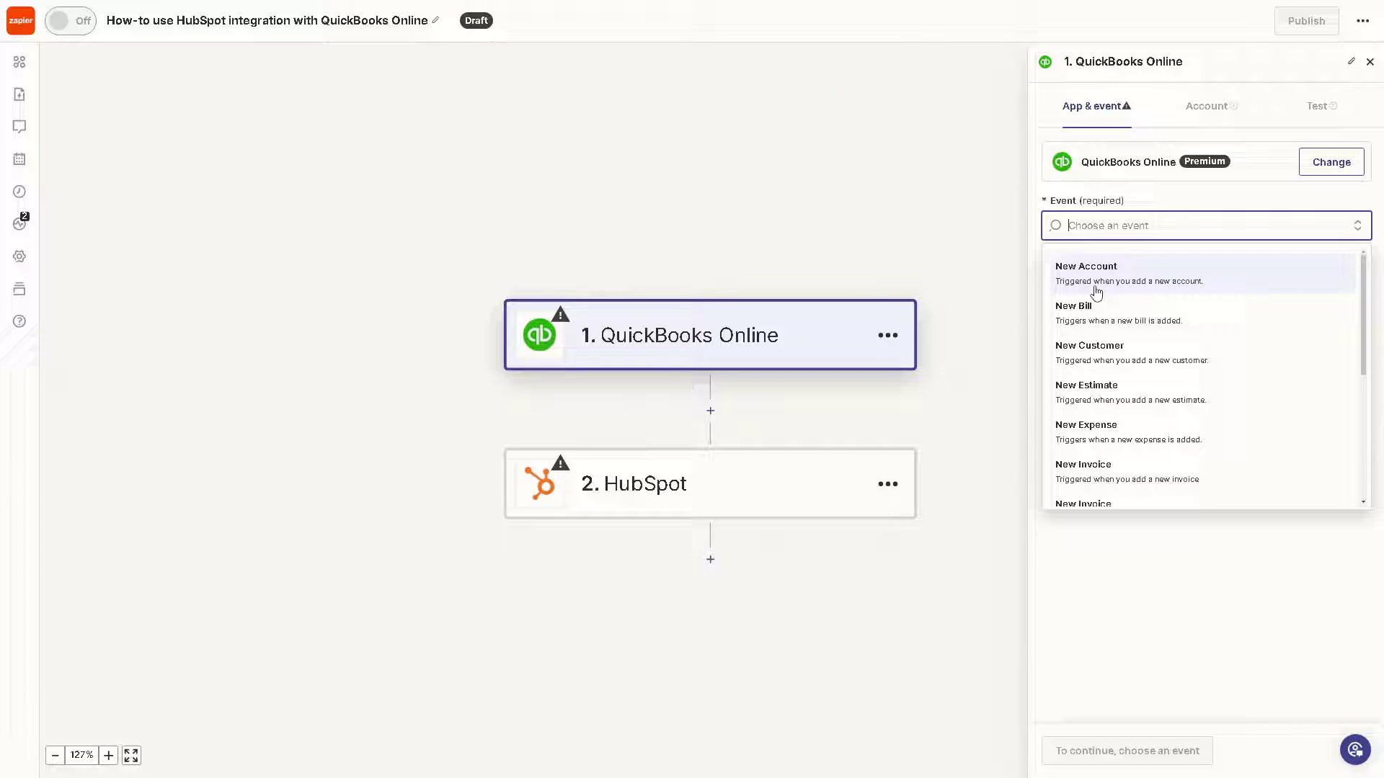
left_click(1096, 290)
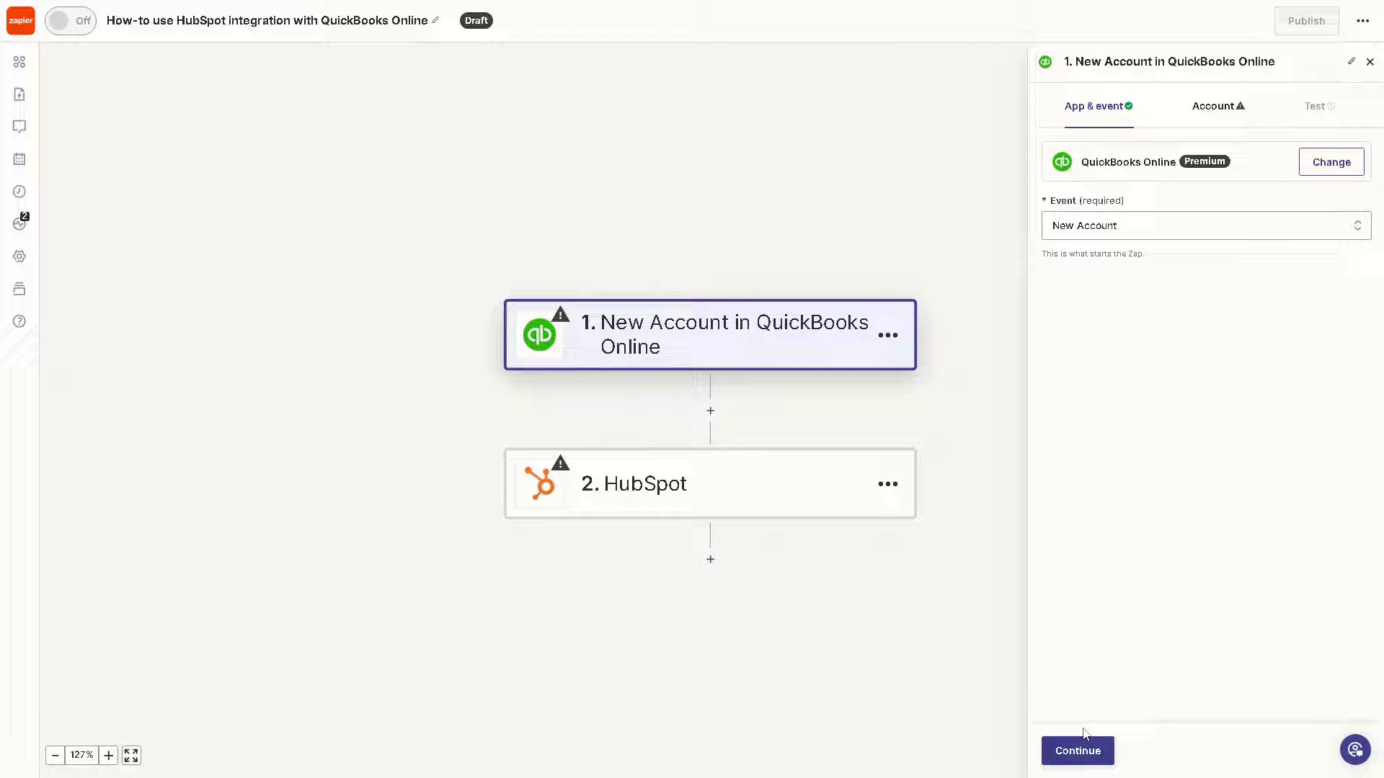
Open the HubSpot step 2 settings and browse its action events without choosing one.
left_click(683, 503)
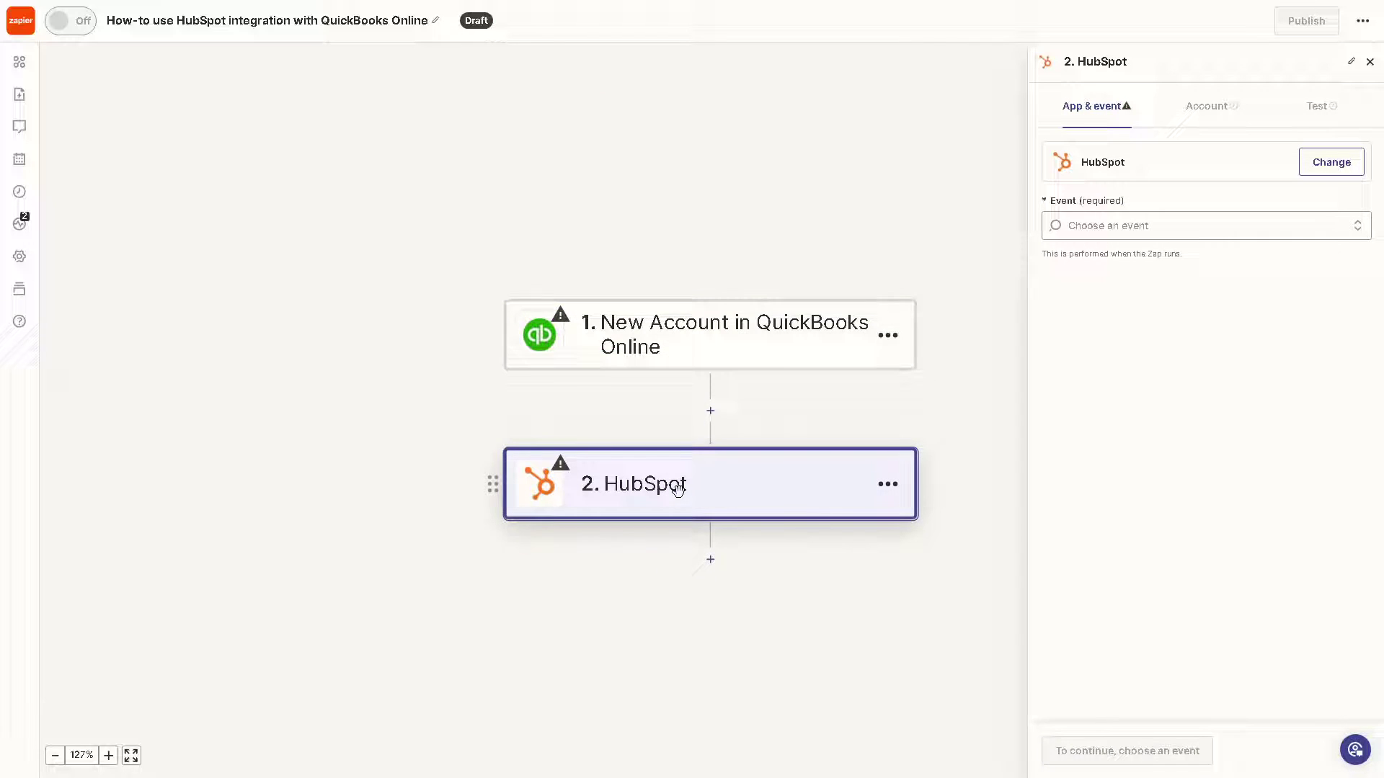
left_click(1161, 225)
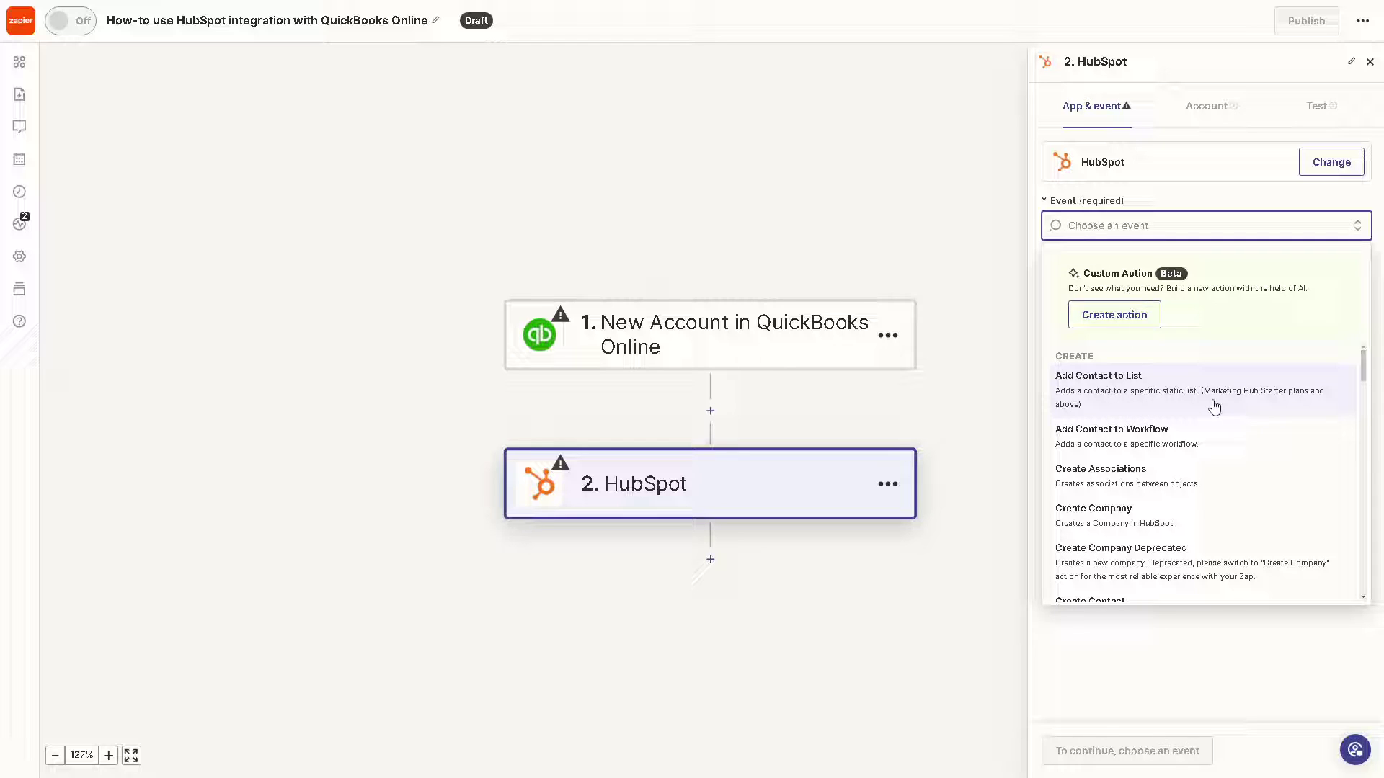
left_click(1095, 688)
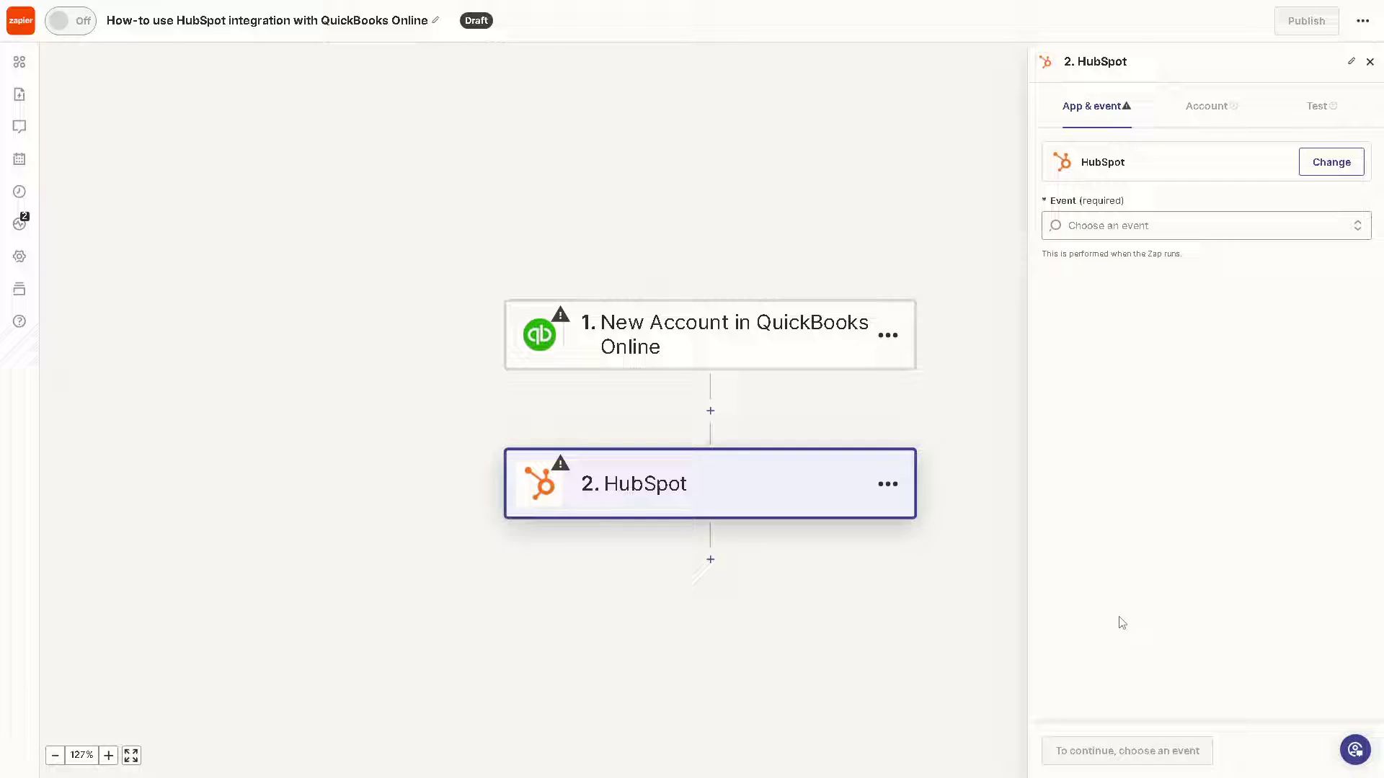